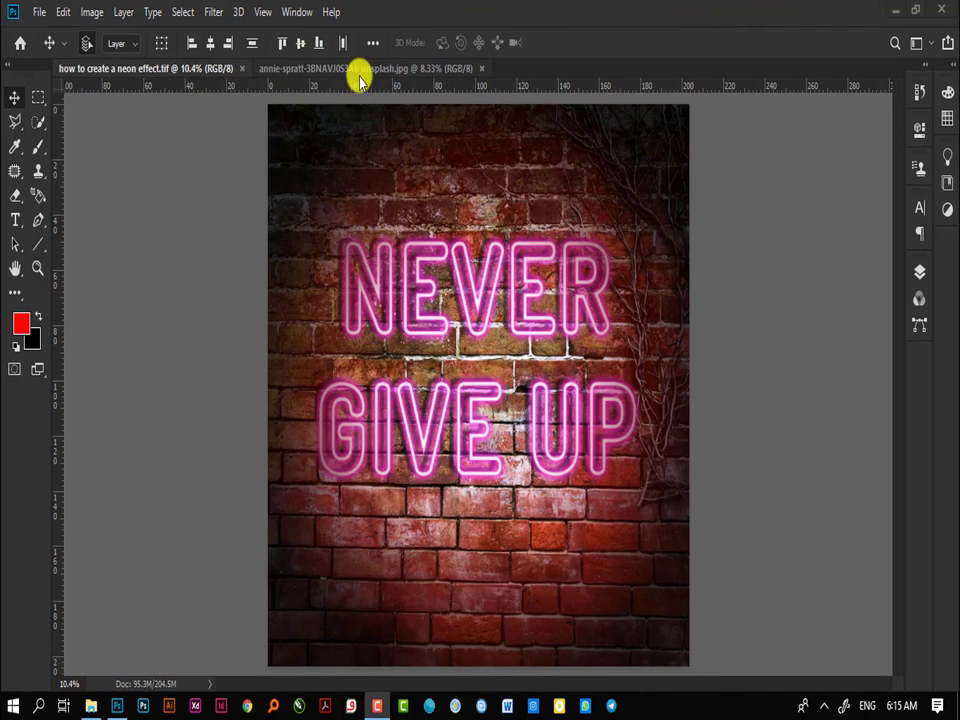
- Make the plain brick-wall photo the active document instead of the finished neon example
{"action": "left_click", "coordinate": [360, 70]}
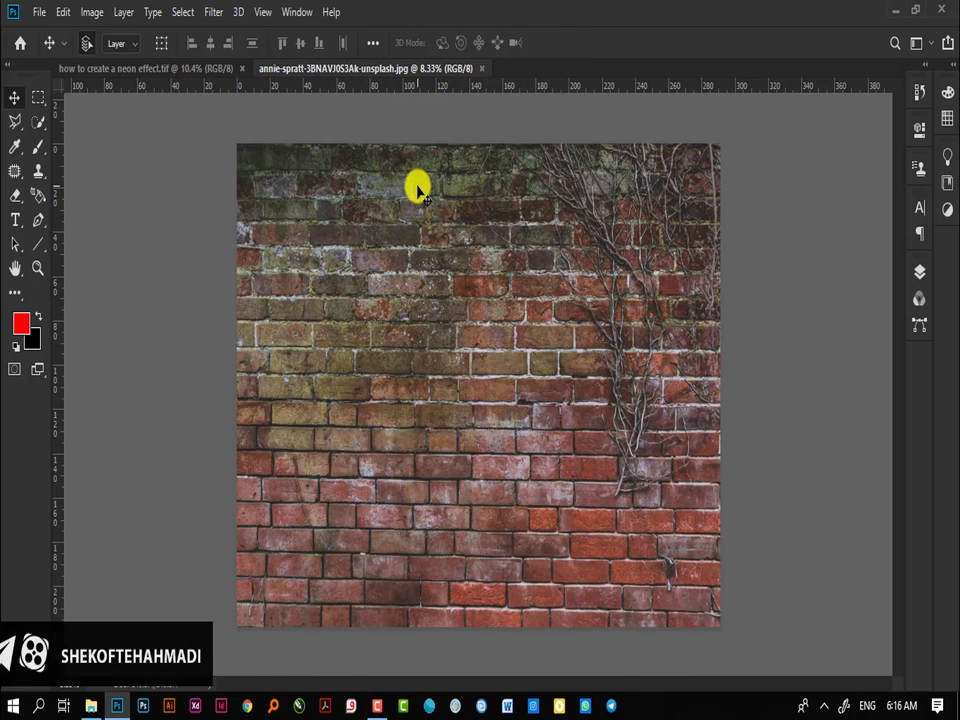
- Crop the brick wall to a narrow central portrait section that keeps the right-edge vines
{"action": "key", "text": "c"}
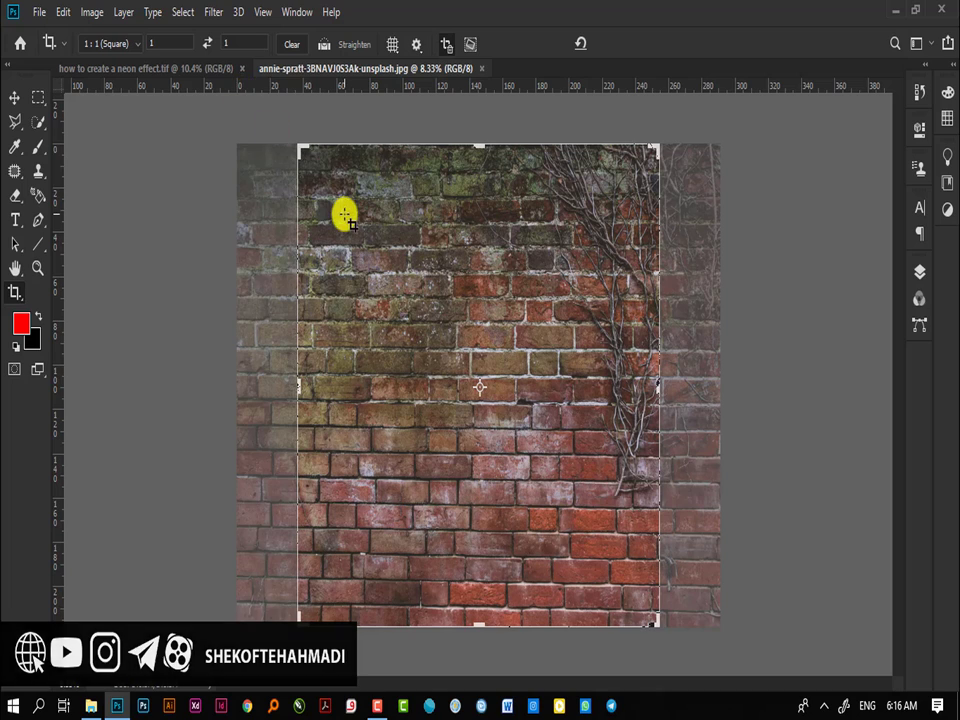
{"action": "mouse_move", "coordinate": [350, 215]}
{"action": "left_mouse_down"}
{"action": "mouse_move", "coordinate": [381, 259]}
{"action": "mouse_move", "coordinate": [386, 252]}
{"action": "left_mouse_up"}
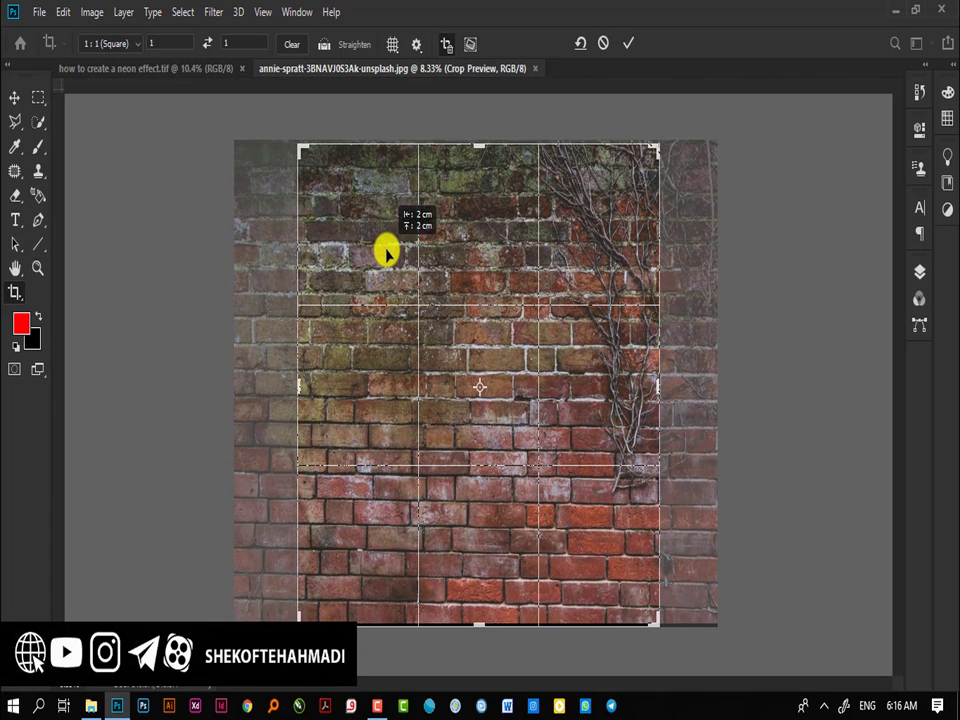
{"action": "left_click_drag", "start_coordinate": [300, 148], "coordinate": [350, 232]}
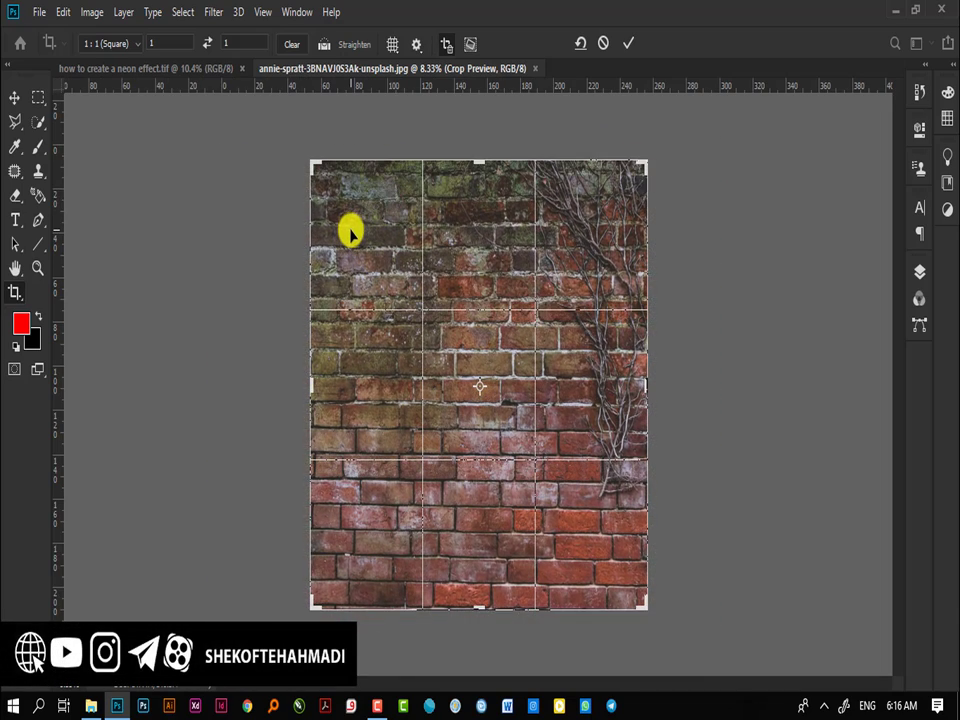
{"action": "key", "text": "Return"}
- Add black two-line 'NEVER' / 'GIVE UP' text and centre it on the wall
{"action": "key", "text": "t"}
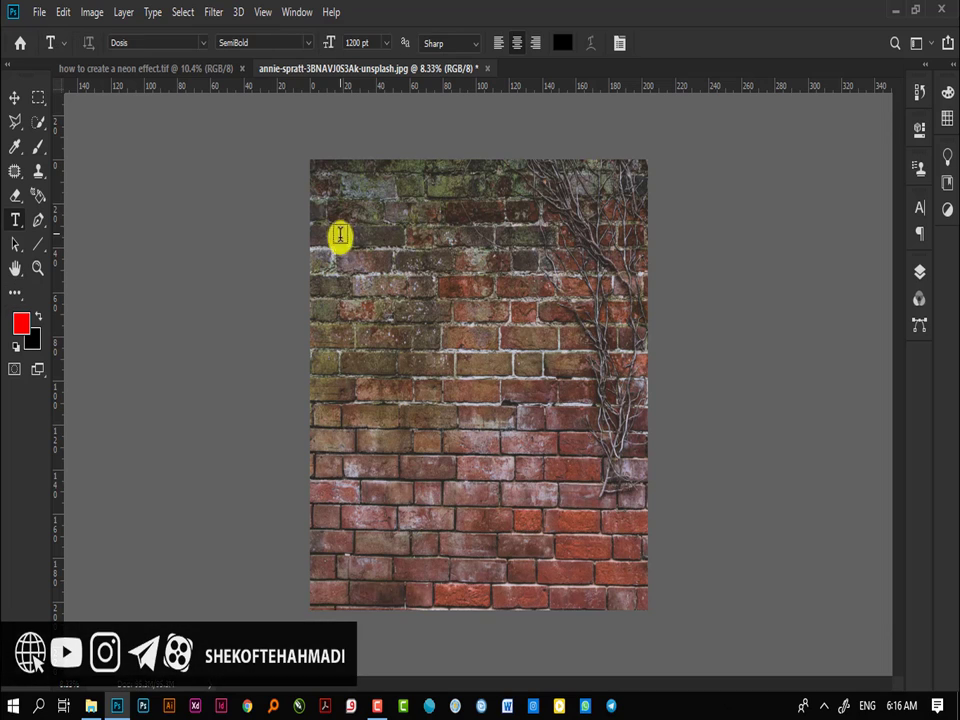
{"action": "left_click", "coordinate": [415, 291]}
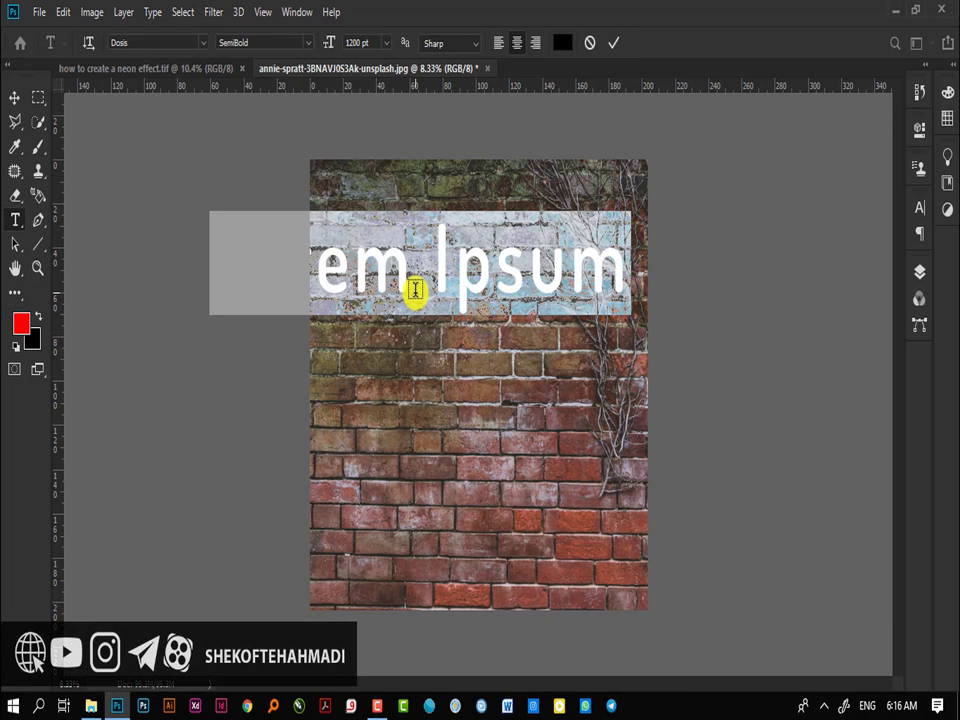
{"action": "type", "text": "NEV"}
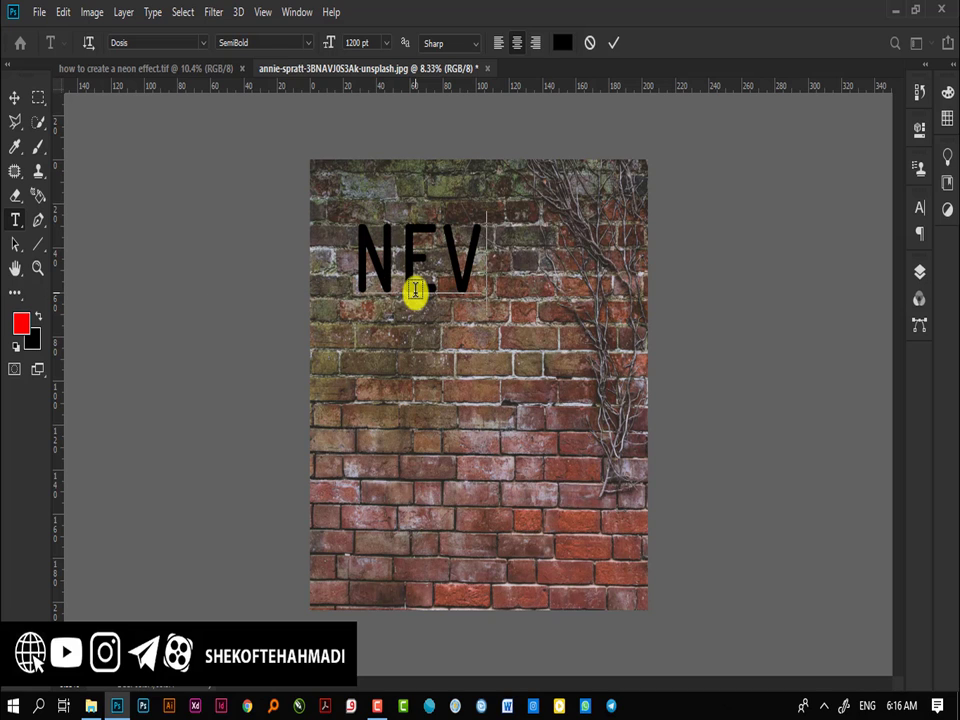
{"action": "type", "text": "RIE"}
{"action": "key", "text": "BackSpace"}
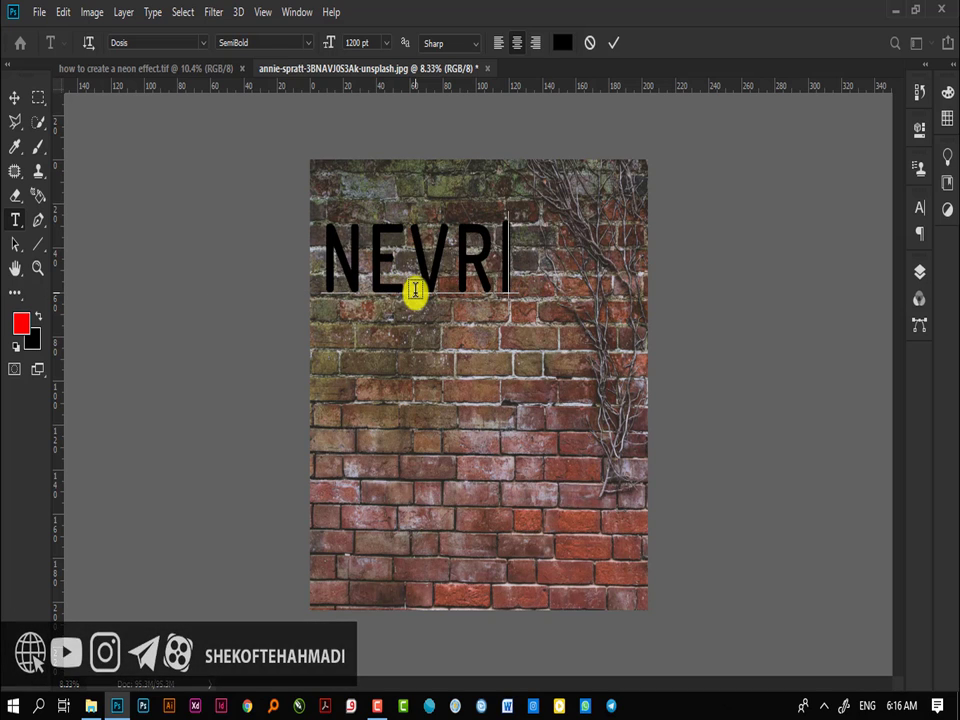
{"action": "key", "text": "BackSpace"}
{"action": "key", "text": "BackSpace"}
{"action": "type", "text": "ER"}
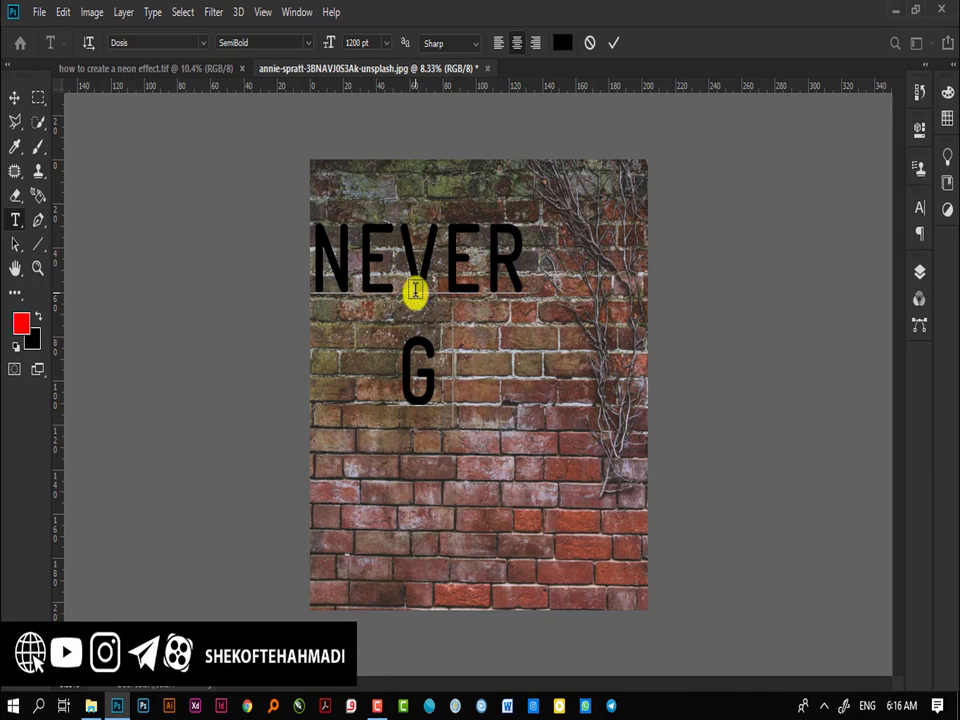
{"action": "key", "text": "BackSpace"}
{"action": "type", "text": "VE"}
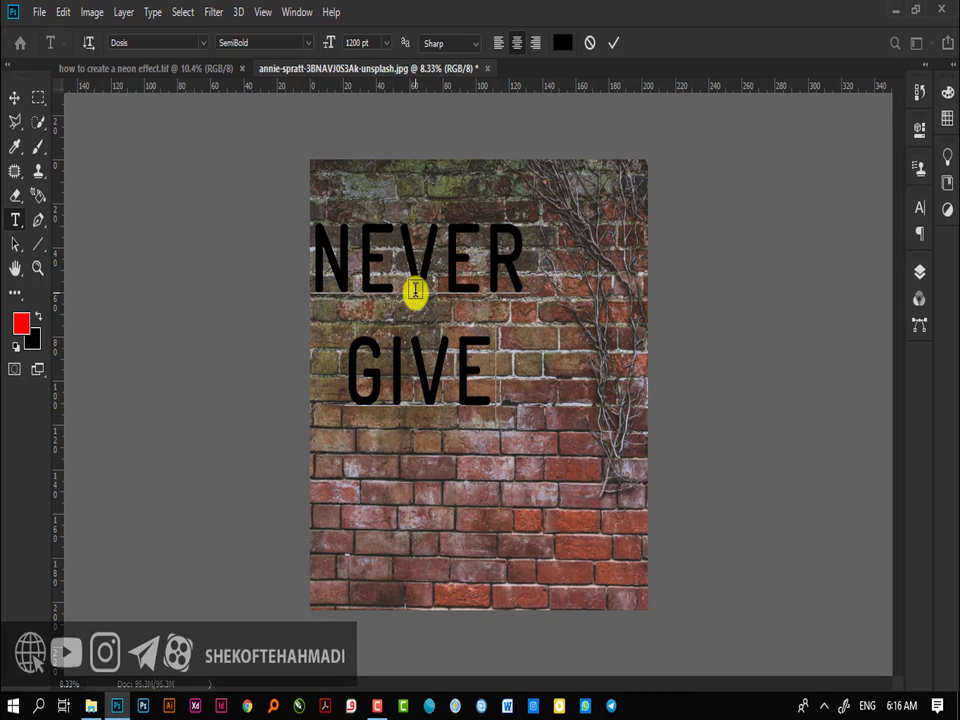
{"action": "type", "text": " UP"}
{"action": "key", "text": "ctrl+Return"}
{"action": "key", "text": "v"}
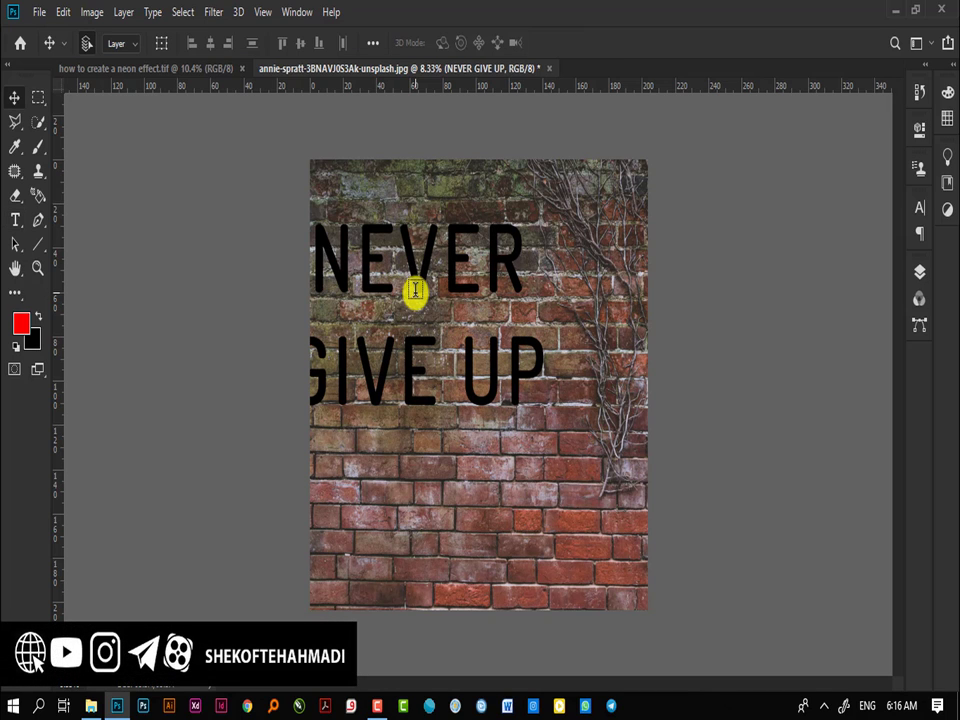
{"action": "left_click_drag", "start_coordinate": [413, 268], "coordinate": [472, 333]}
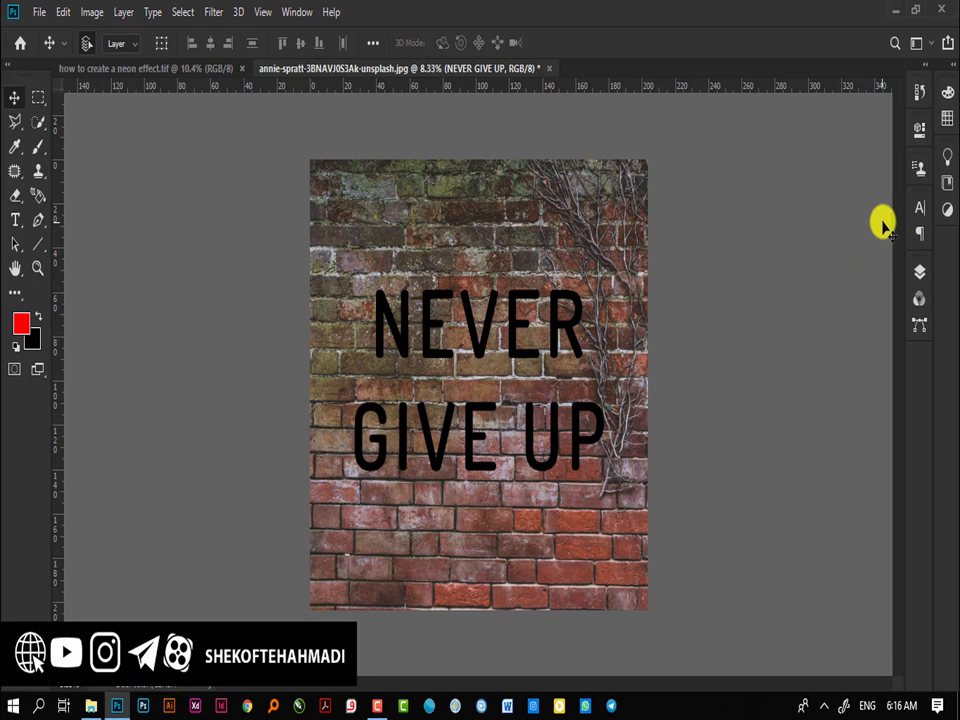
- Check the text colour in the Character panel, leaving the 1200 pt text black
{"action": "left_click", "coordinate": [919, 208]}
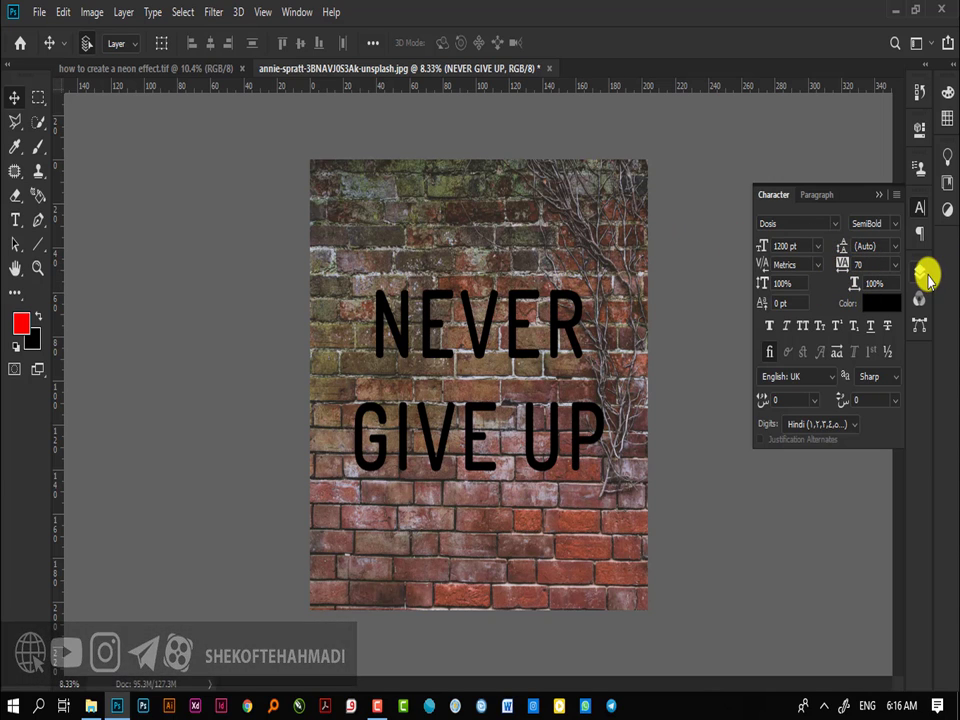
{"action": "left_click", "coordinate": [878, 303]}
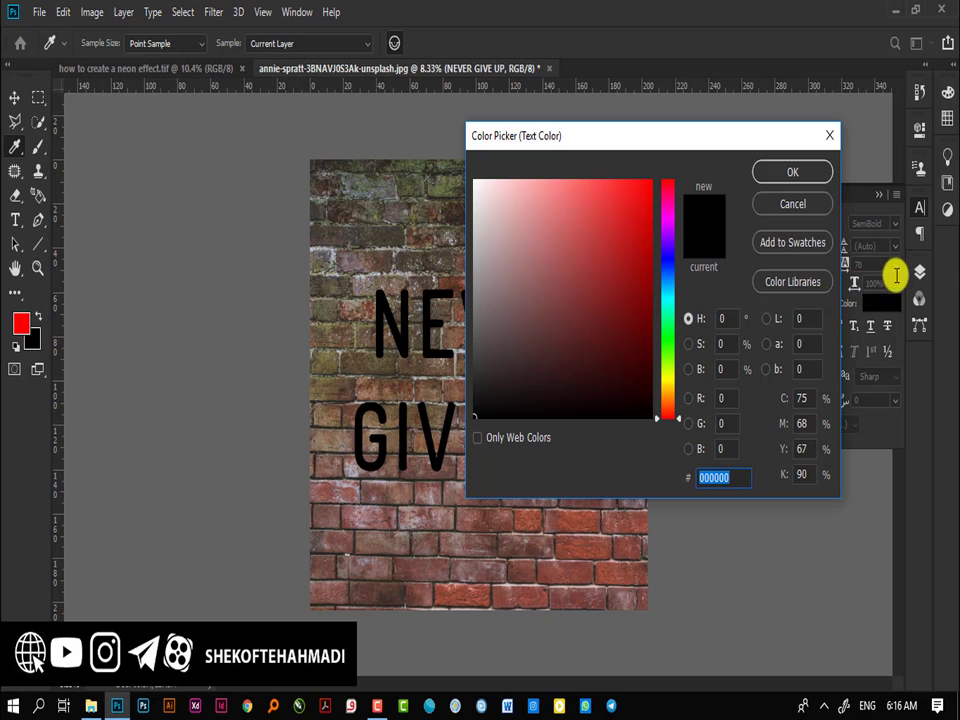
{"action": "left_click", "coordinate": [795, 205]}
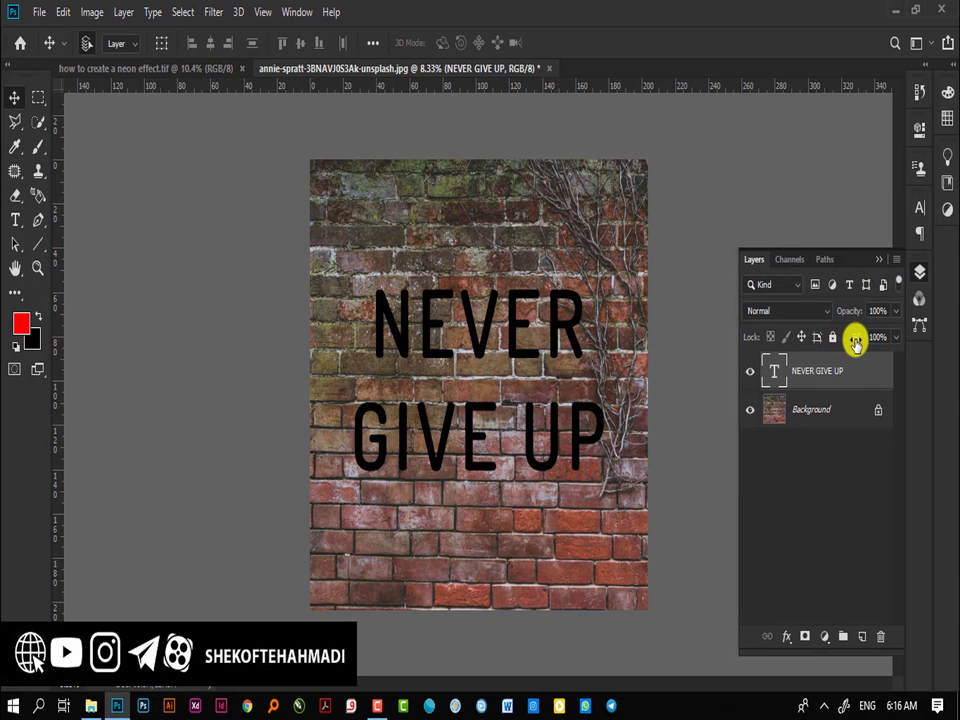
- Set the text layer fill to 0% and add a white 35 px outside stroke
{"action": "left_click_drag", "start_coordinate": [825, 337], "coordinate": [765, 326]}
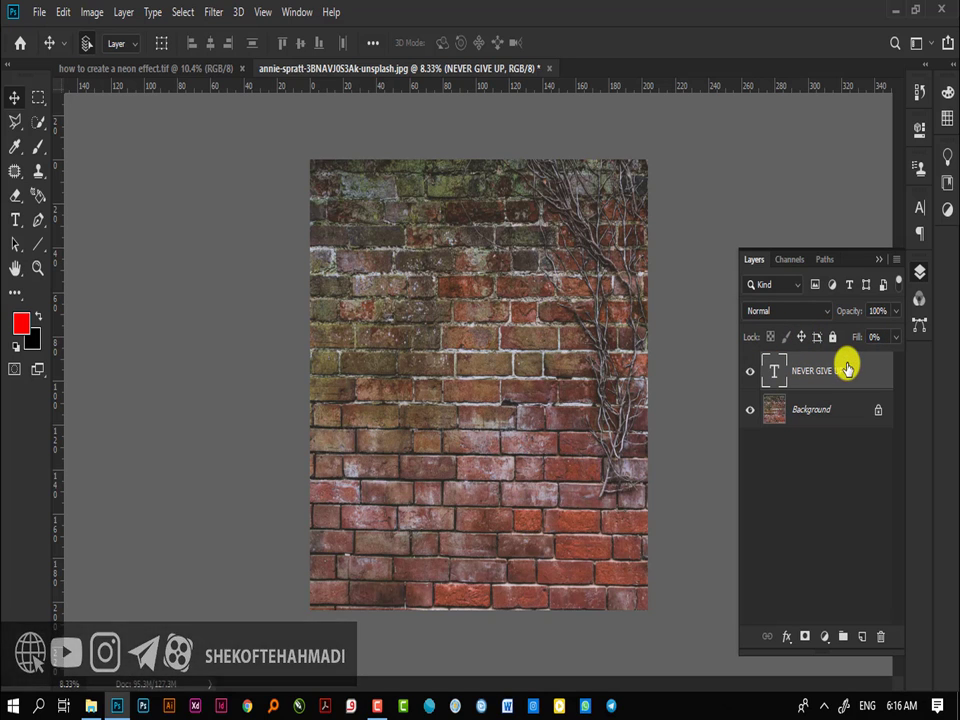
{"action": "double_click", "coordinate": [880, 374]}
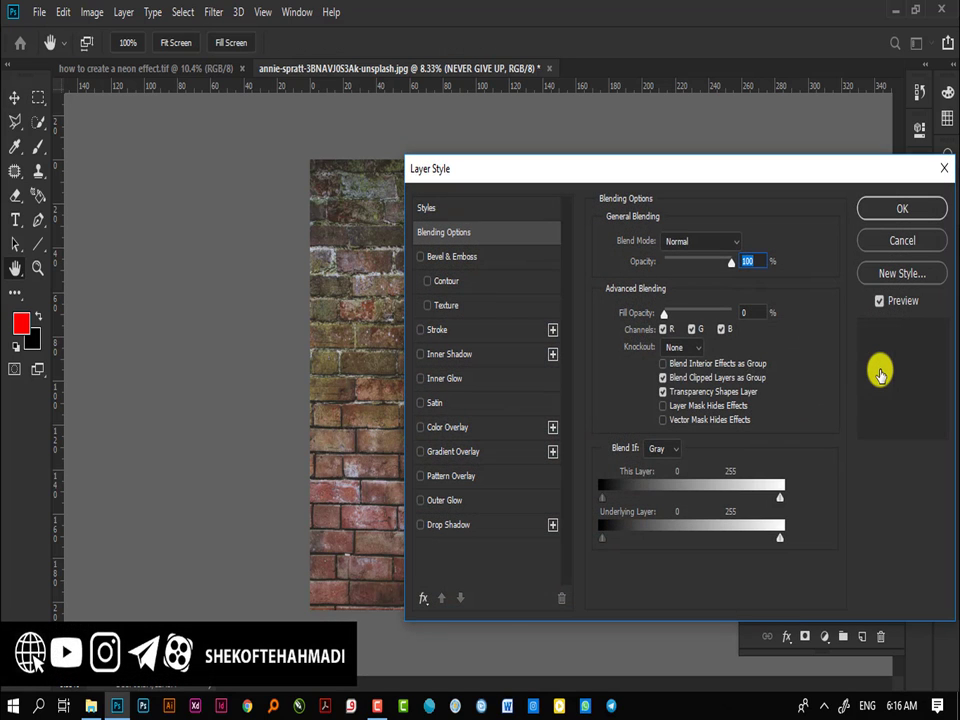
{"action": "left_click", "coordinate": [462, 331]}
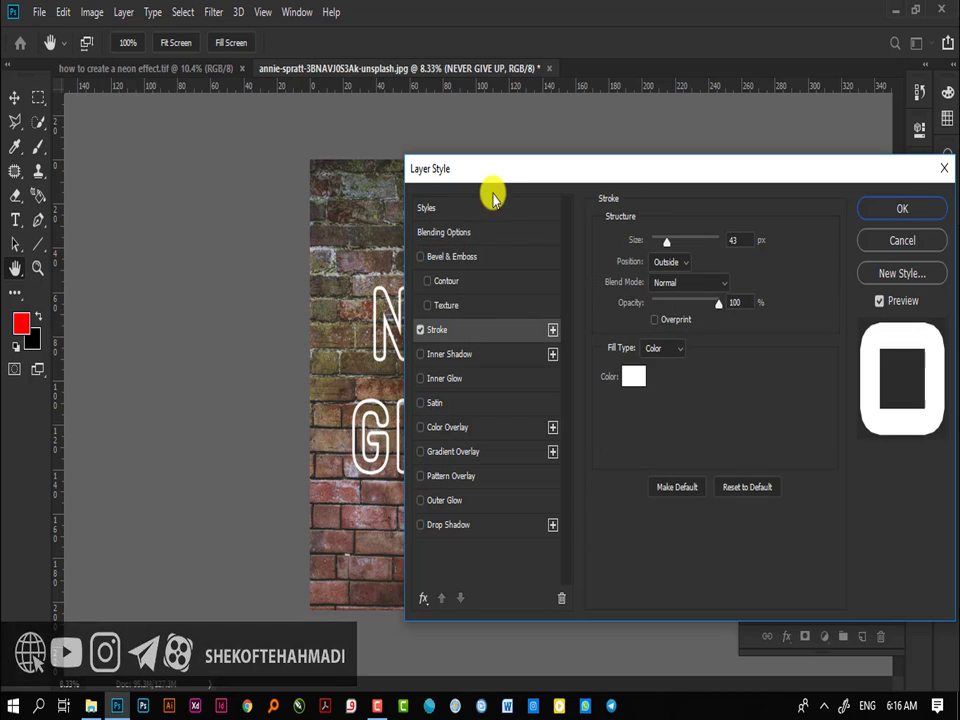
{"action": "left_click_drag", "start_coordinate": [510, 172], "coordinate": [703, 168]}
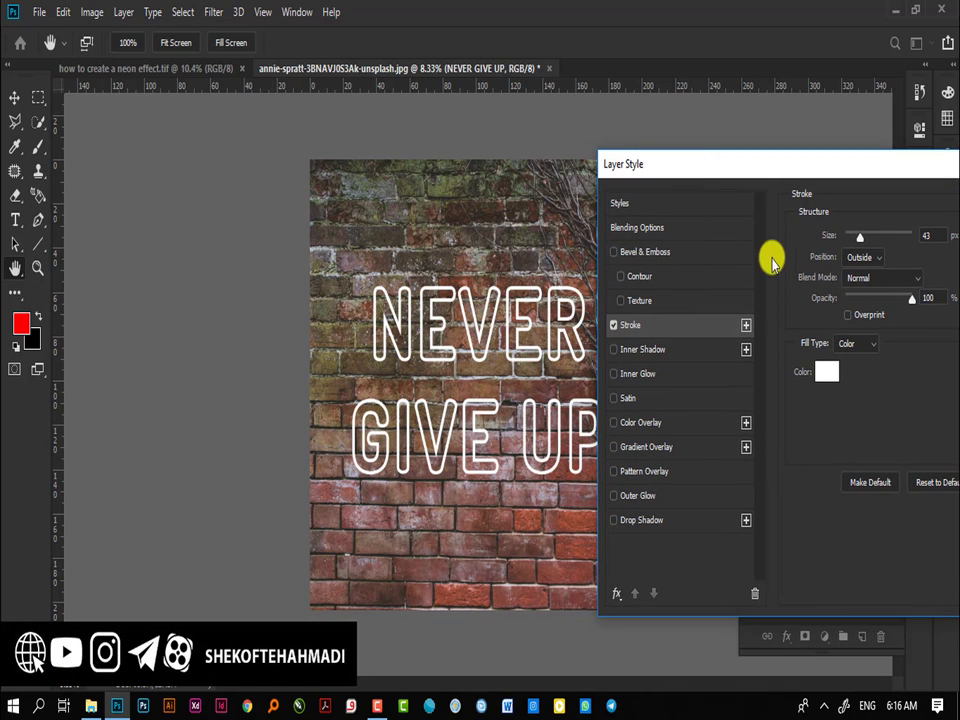
{"action": "left_click_drag", "start_coordinate": [858, 240], "coordinate": [860, 246]}
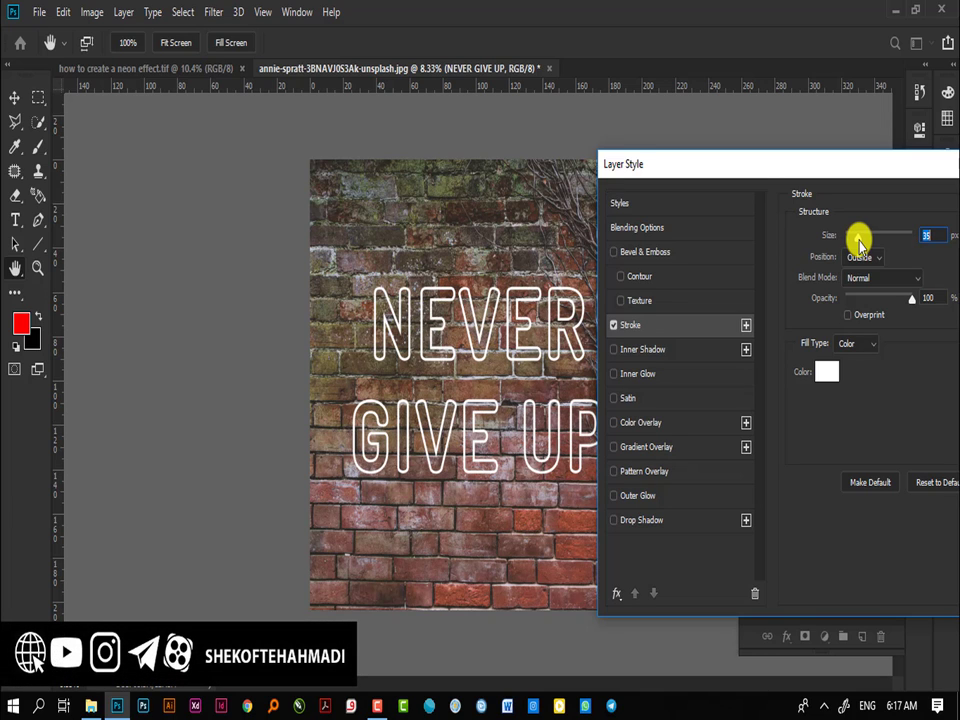
{"action": "key", "text": "Return"}
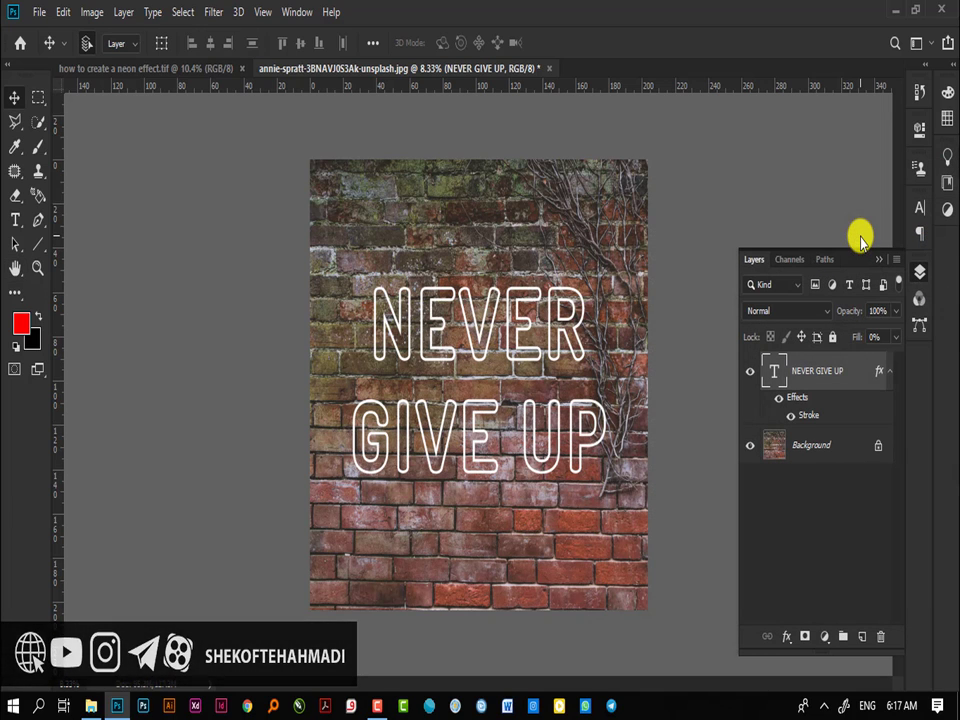
- Convert the NEVER GIVE UP text layer to a smart object and open its Layer Style dialog
{"action": "right_click", "coordinate": [858, 380]}
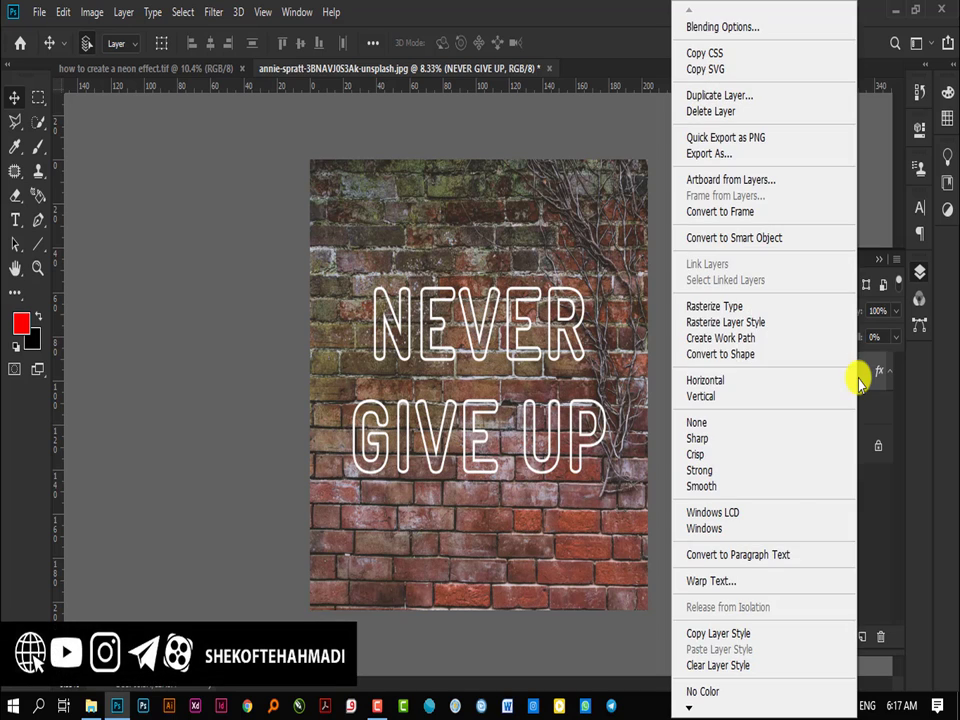
{"action": "left_click", "coordinate": [776, 240]}
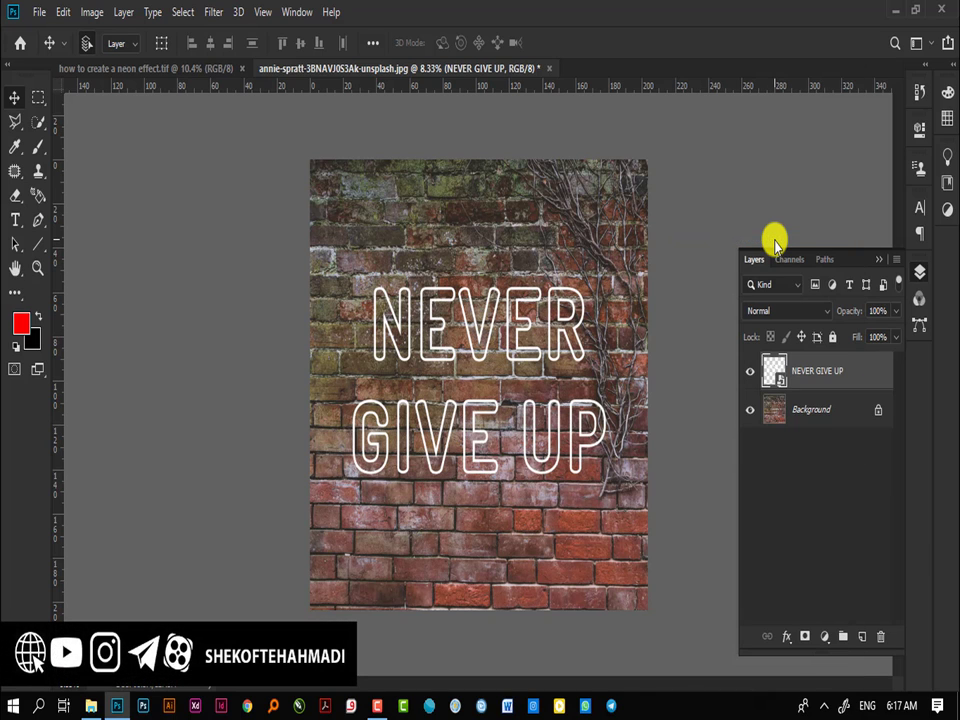
{"action": "double_click", "coordinate": [878, 372]}
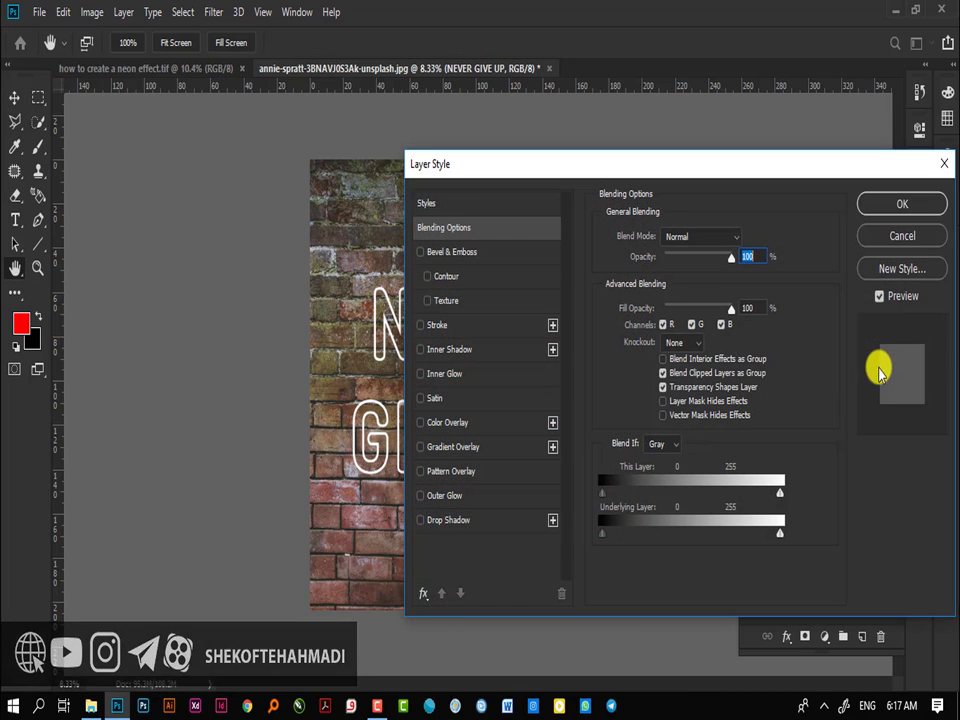
- Enable a pink 60% outer glow sized 98 px, and switch on Inner Glow
{"action": "left_click", "coordinate": [444, 496]}
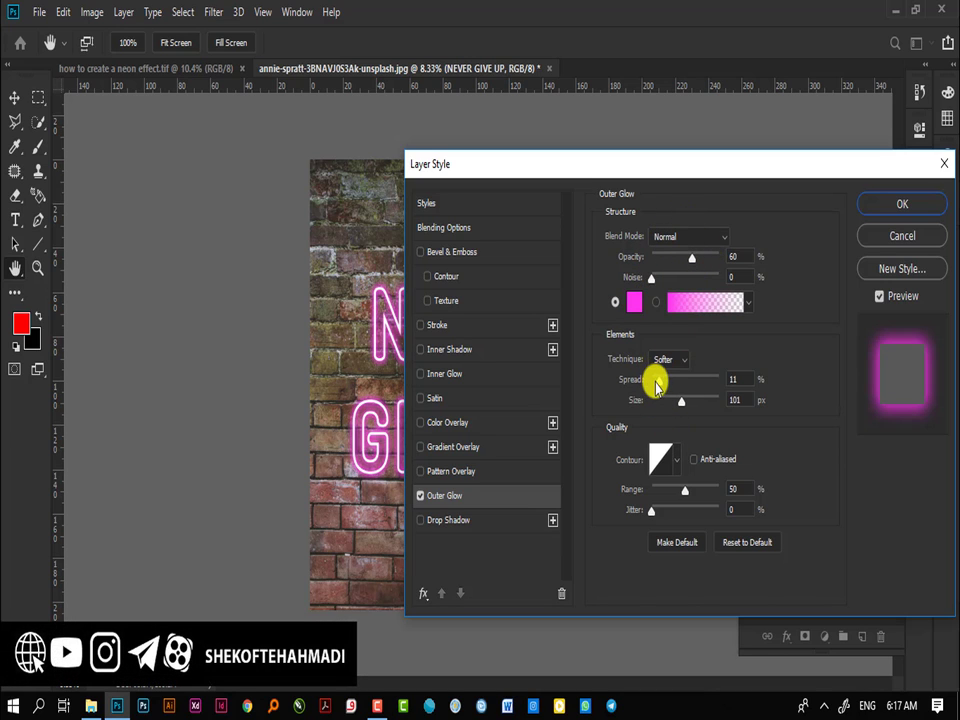
{"action": "left_click_drag", "start_coordinate": [683, 400], "coordinate": [677, 405]}
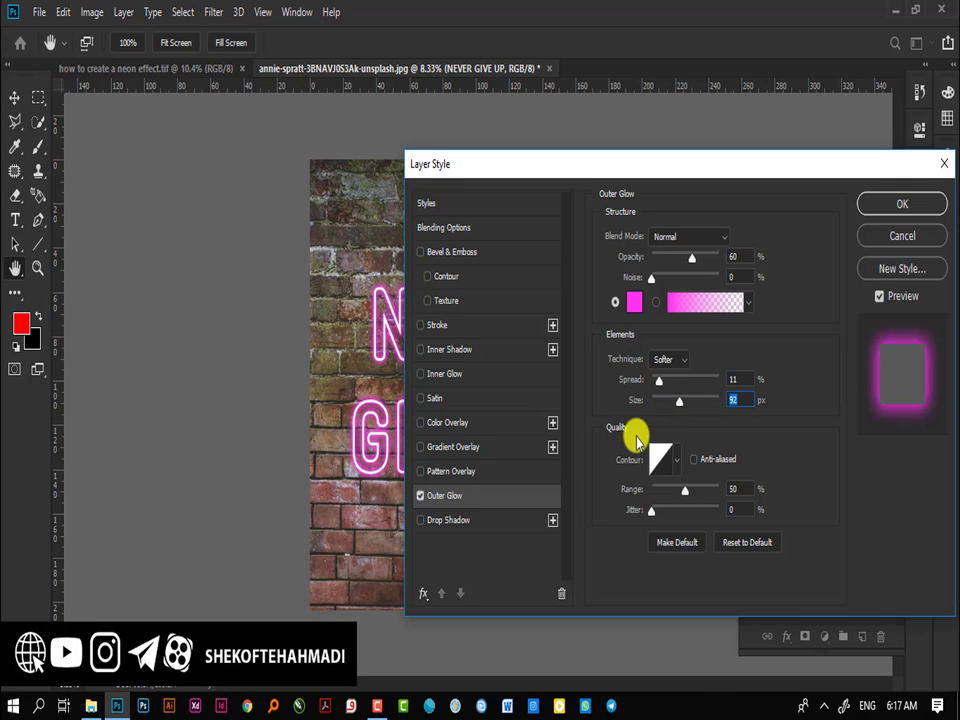
{"action": "left_click_drag", "start_coordinate": [672, 410], "coordinate": [678, 397]}
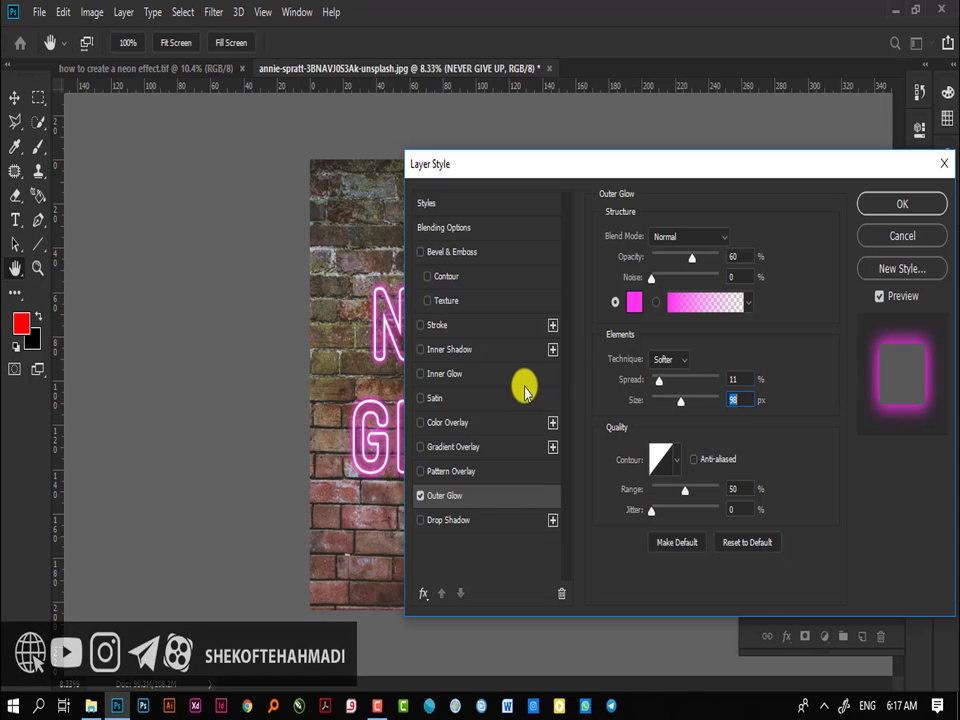
{"action": "left_click", "coordinate": [470, 375]}
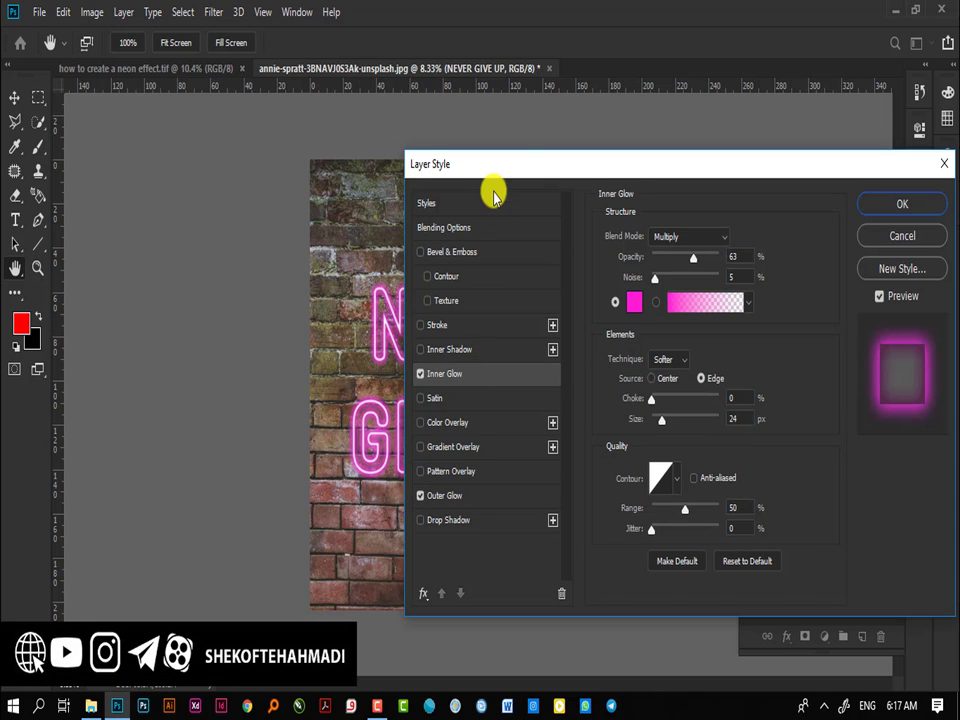
- Set the inner glow to pink fd27d2, Multiply, 67% opacity, 5% noise, 24 px size
{"action": "left_click_drag", "start_coordinate": [517, 170], "coordinate": [620, 164]}
{"action": "left_click", "coordinate": [737, 301]}
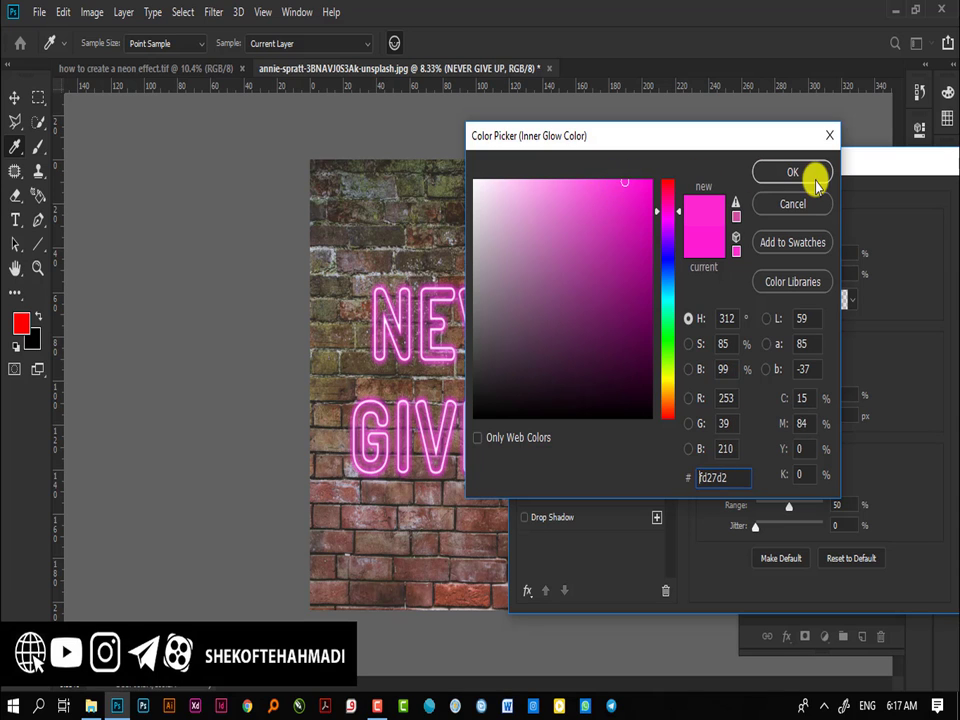
{"action": "left_click", "coordinate": [813, 178]}
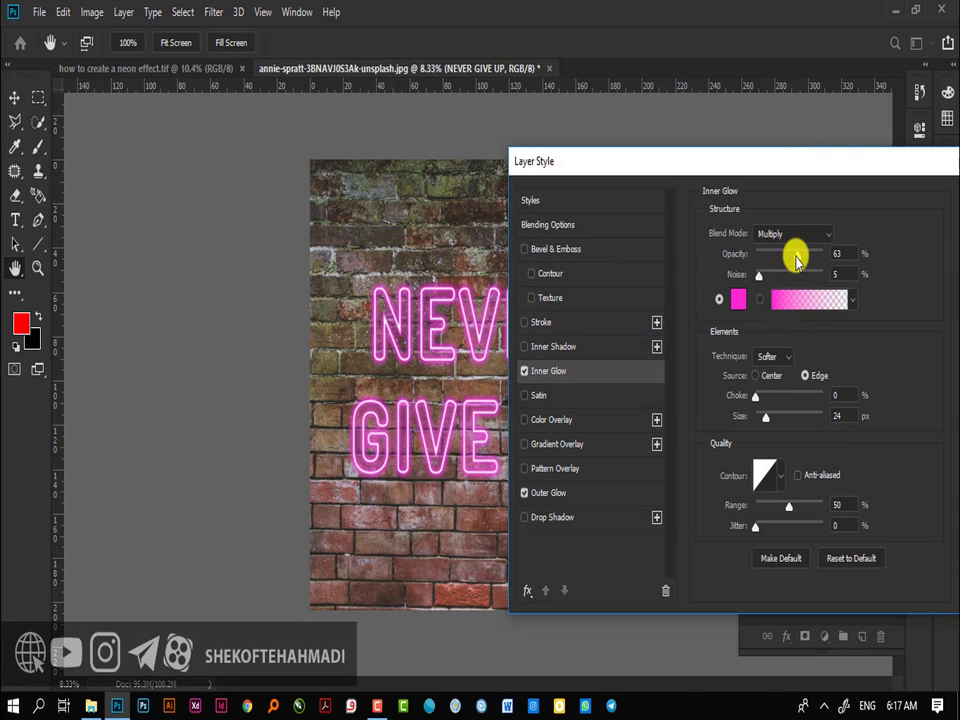
{"action": "left_click_drag", "start_coordinate": [791, 258], "coordinate": [802, 258]}
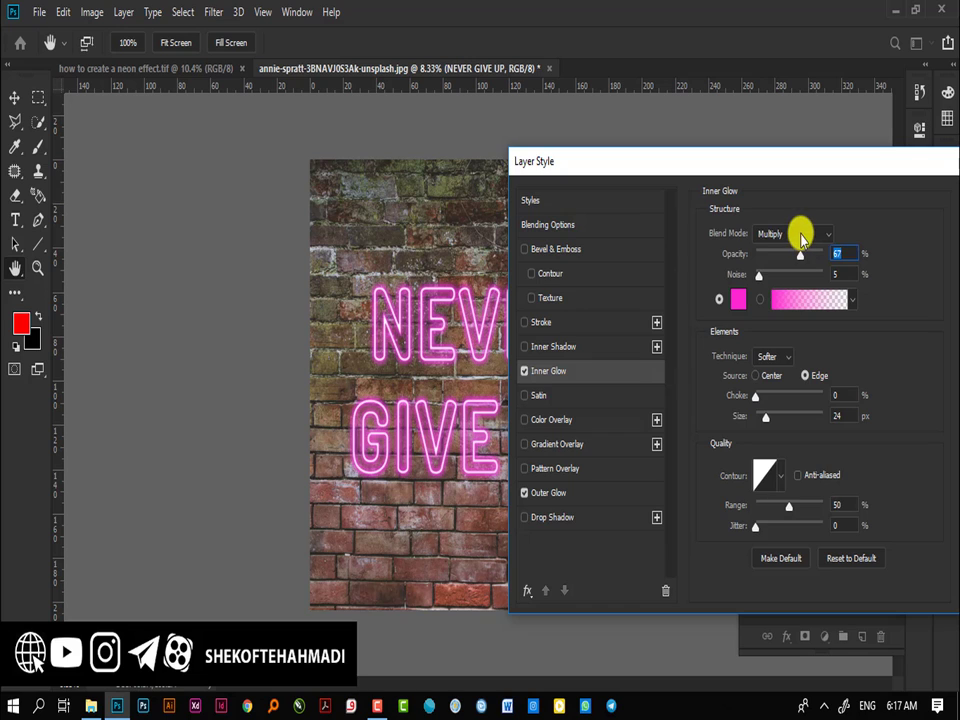
{"action": "left_click", "coordinate": [801, 237]}
{"action": "left_click", "coordinate": [799, 293]}
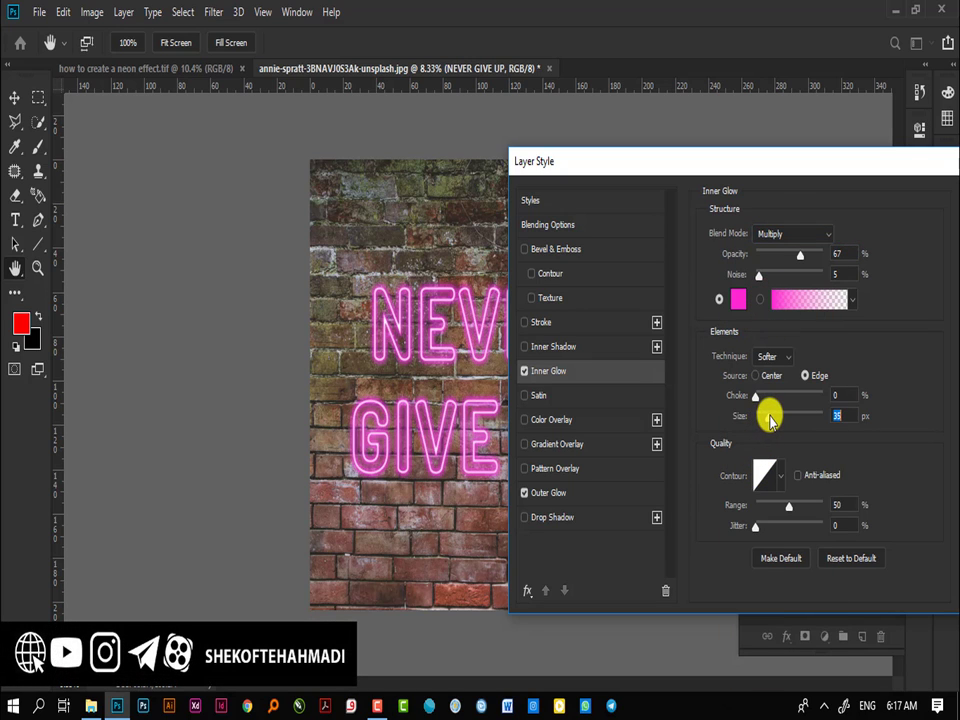
{"action": "left_click_drag", "start_coordinate": [768, 420], "coordinate": [765, 418]}
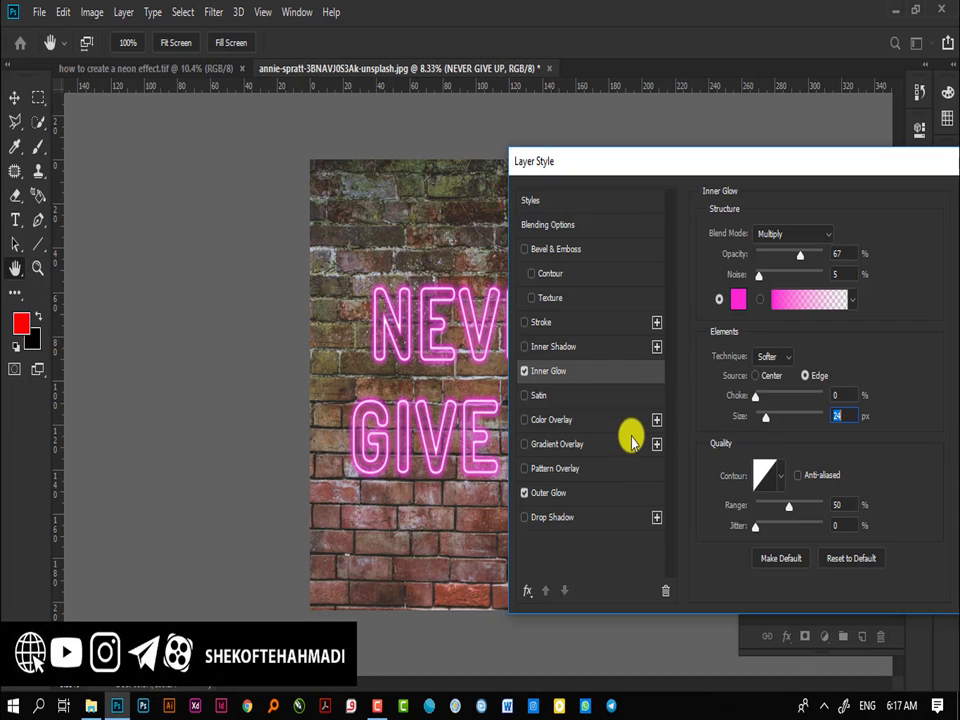
{"action": "left_click", "coordinate": [568, 517]}
- Set a black drop shadow at 65% opacity, 37°, 11 px distance, 27 px size, and apply
{"action": "left_click_drag", "start_coordinate": [429, 478], "coordinate": [424, 476]}
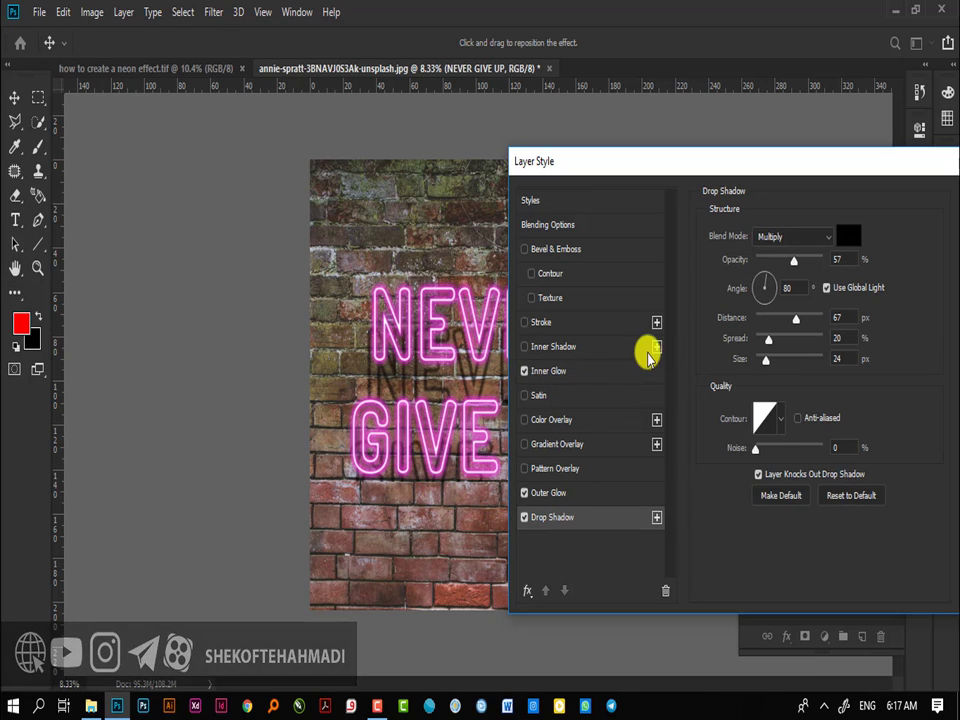
{"action": "mouse_move", "coordinate": [780, 318]}
{"action": "left_mouse_down"}
{"action": "mouse_move", "coordinate": [766, 320]}
{"action": "mouse_move", "coordinate": [776, 288]}
{"action": "left_mouse_up"}
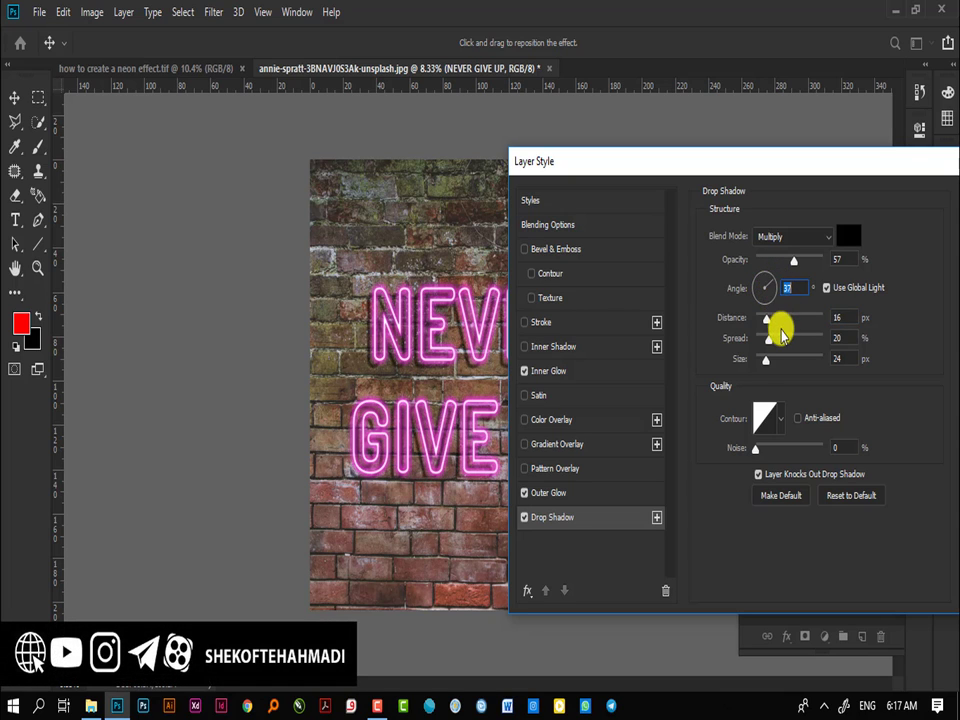
{"action": "left_click_drag", "start_coordinate": [765, 320], "coordinate": [761, 320]}
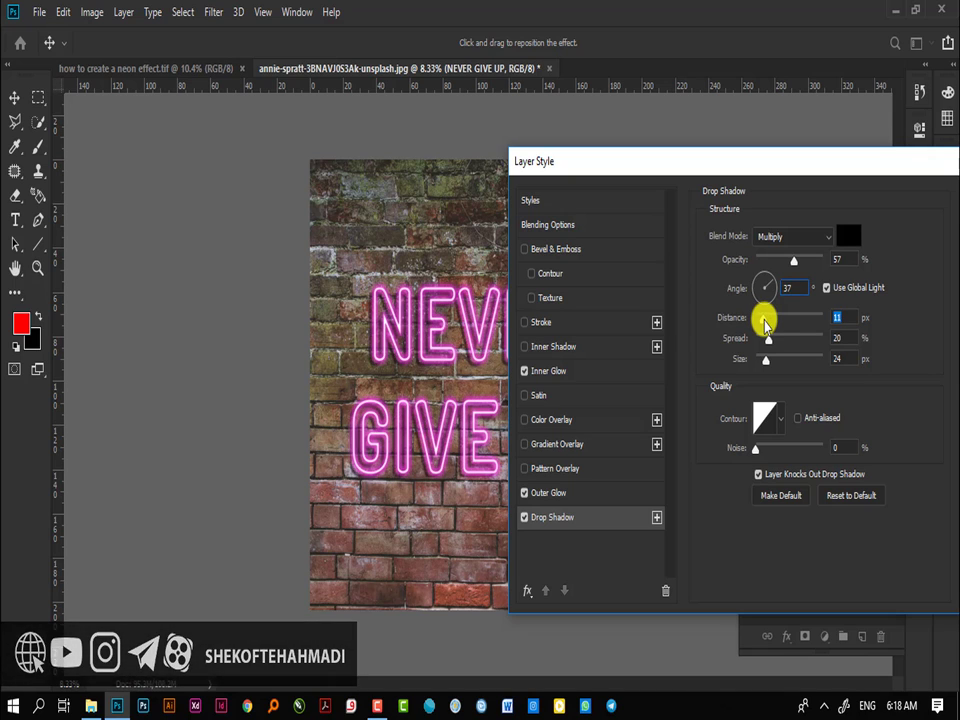
{"action": "left_click_drag", "start_coordinate": [793, 257], "coordinate": [804, 258]}
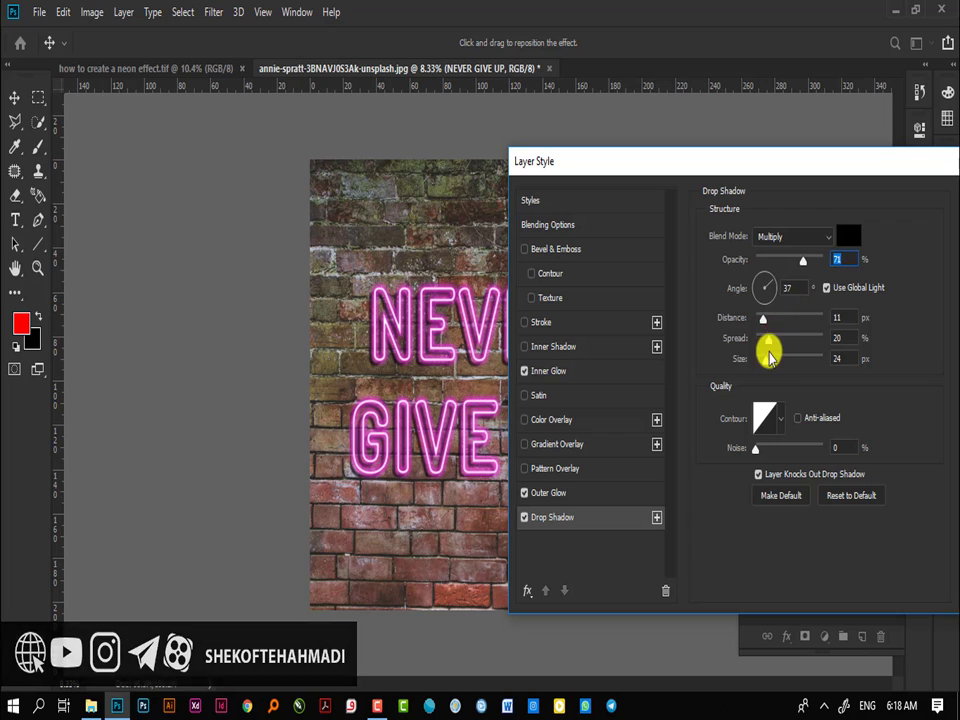
{"action": "left_click_drag", "start_coordinate": [767, 366], "coordinate": [768, 368]}
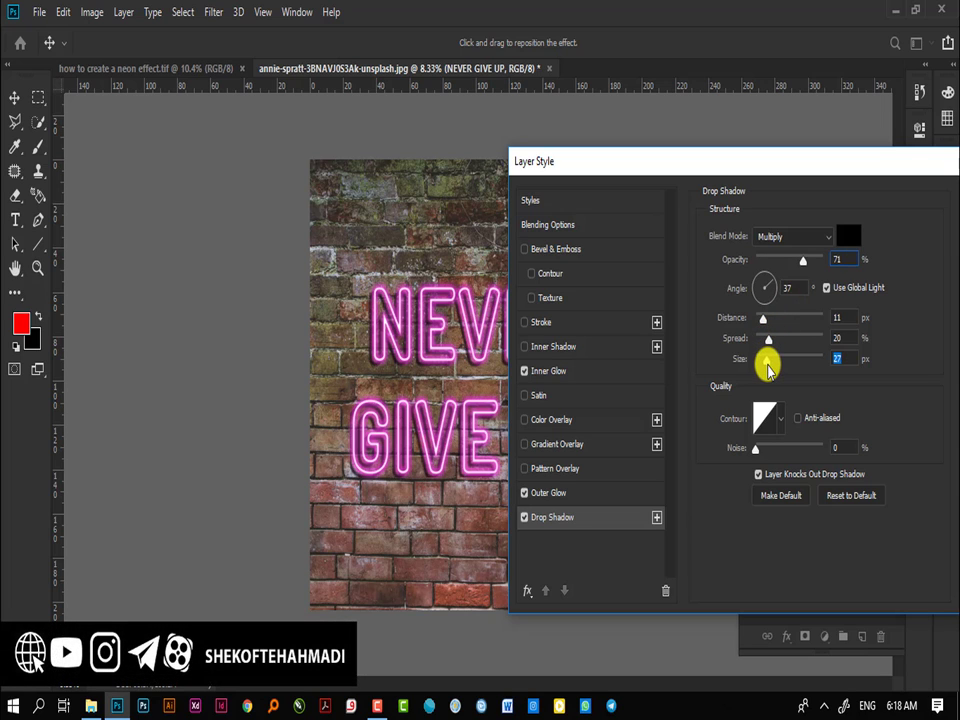
{"action": "left_click_drag", "start_coordinate": [802, 260], "coordinate": [798, 260]}
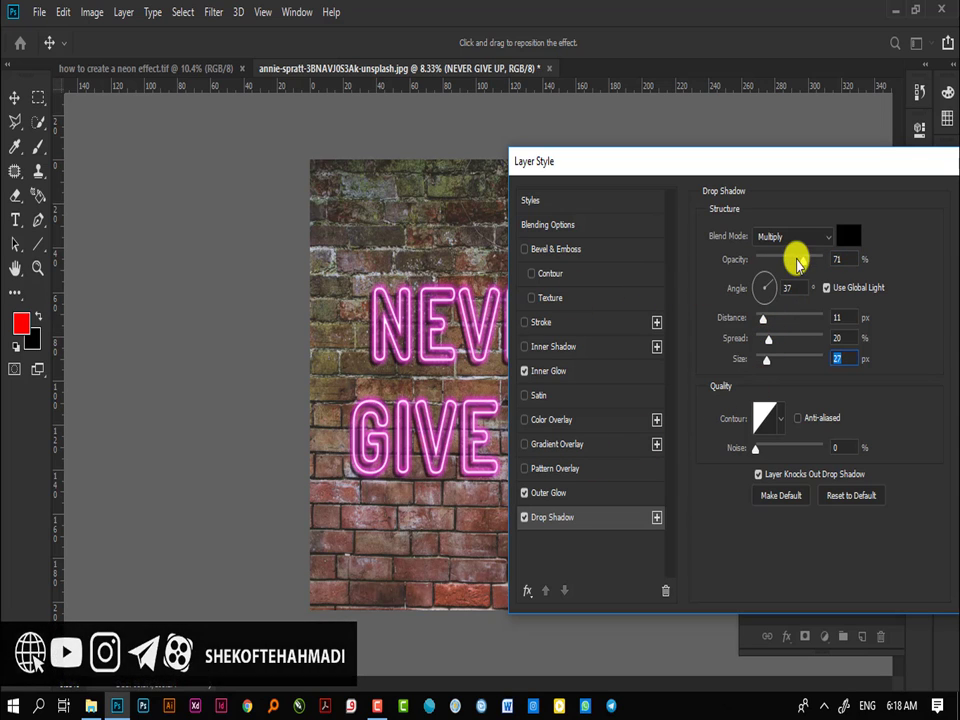
{"action": "left_click_drag", "start_coordinate": [798, 170], "coordinate": [622, 163]}
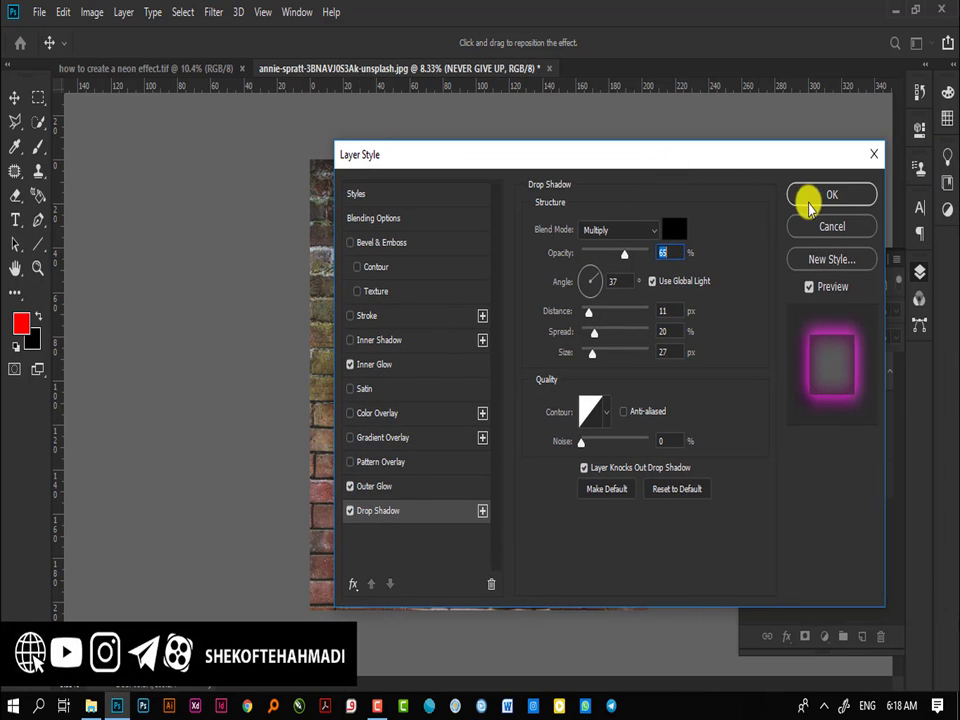
{"action": "left_click", "coordinate": [797, 193]}
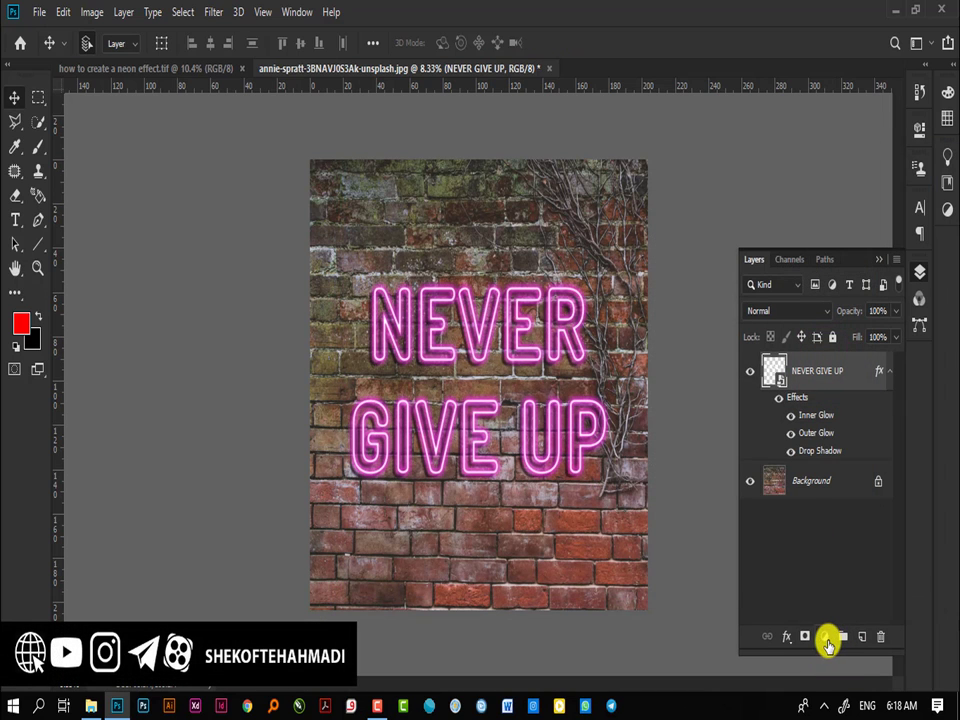
- Add a gradient fill layer over the wall with its left stop set to black
{"action": "left_click", "coordinate": [826, 640]}
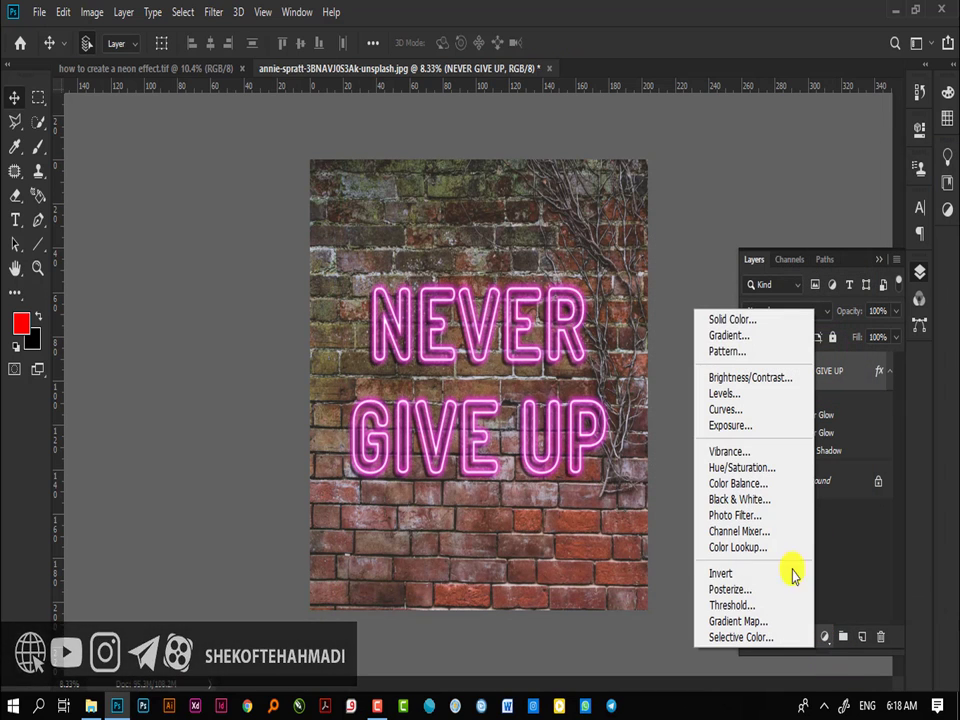
{"action": "left_click", "coordinate": [729, 336]}
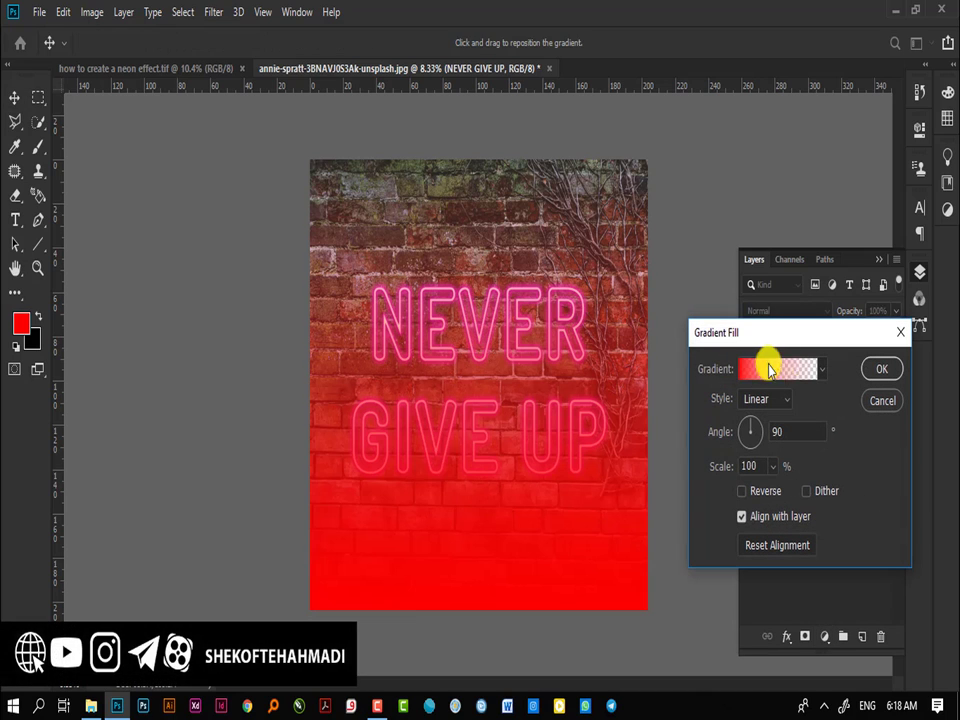
{"action": "left_click", "coordinate": [820, 371]}
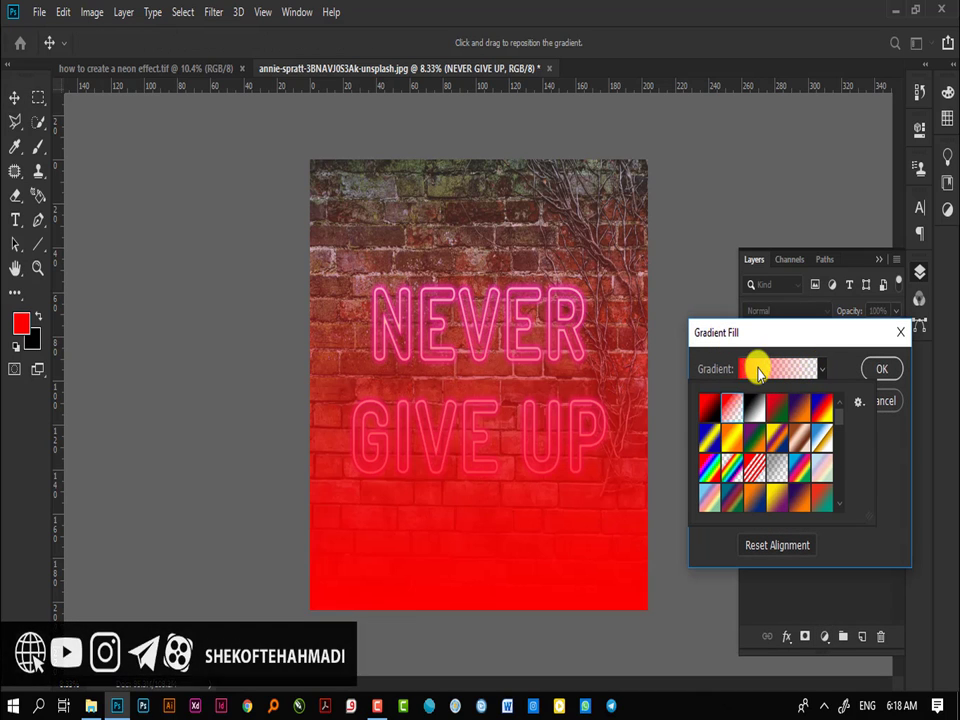
{"action": "left_click", "coordinate": [759, 372]}
{"action": "left_click", "coordinate": [640, 492]}
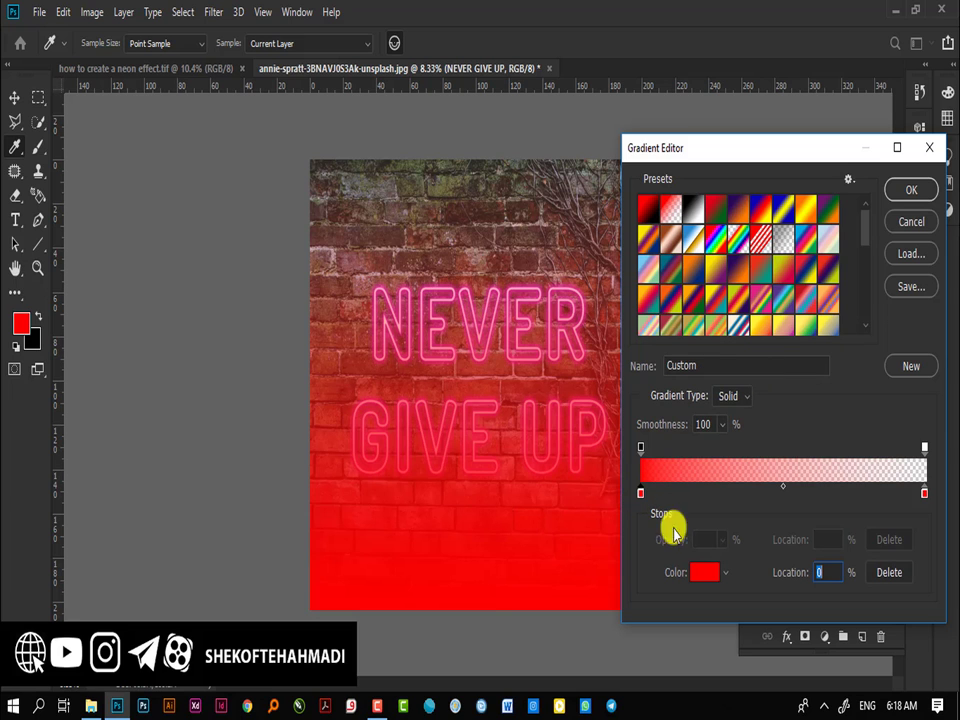
{"action": "left_click", "coordinate": [704, 572]}
{"action": "left_click", "coordinate": [651, 425]}
{"action": "left_click_drag", "start_coordinate": [651, 425], "coordinate": [645, 440]}
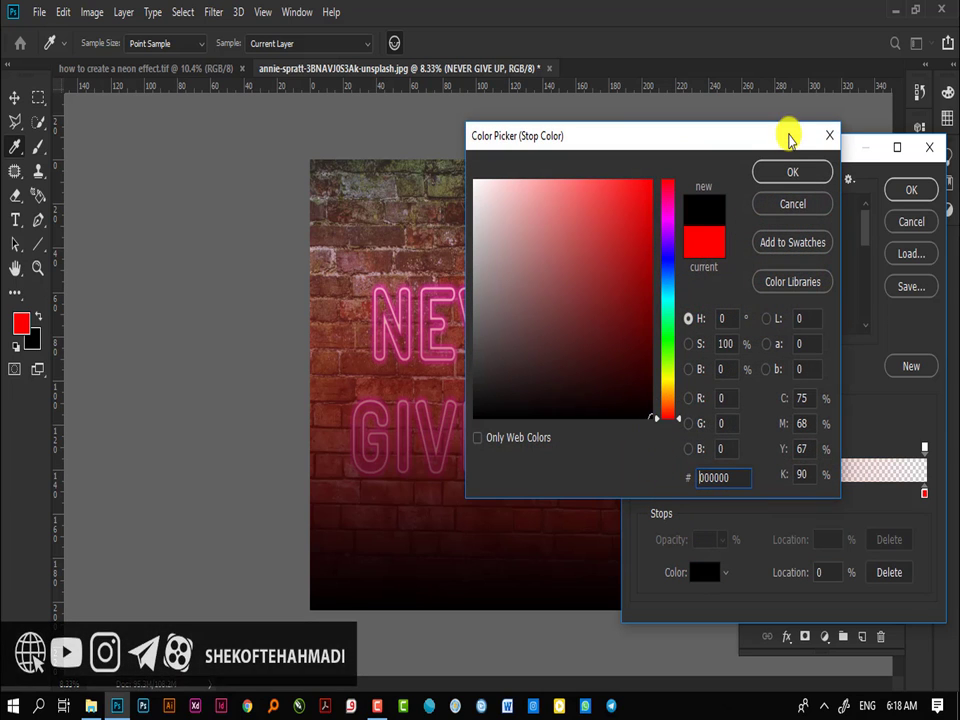
{"action": "left_click", "coordinate": [791, 170]}
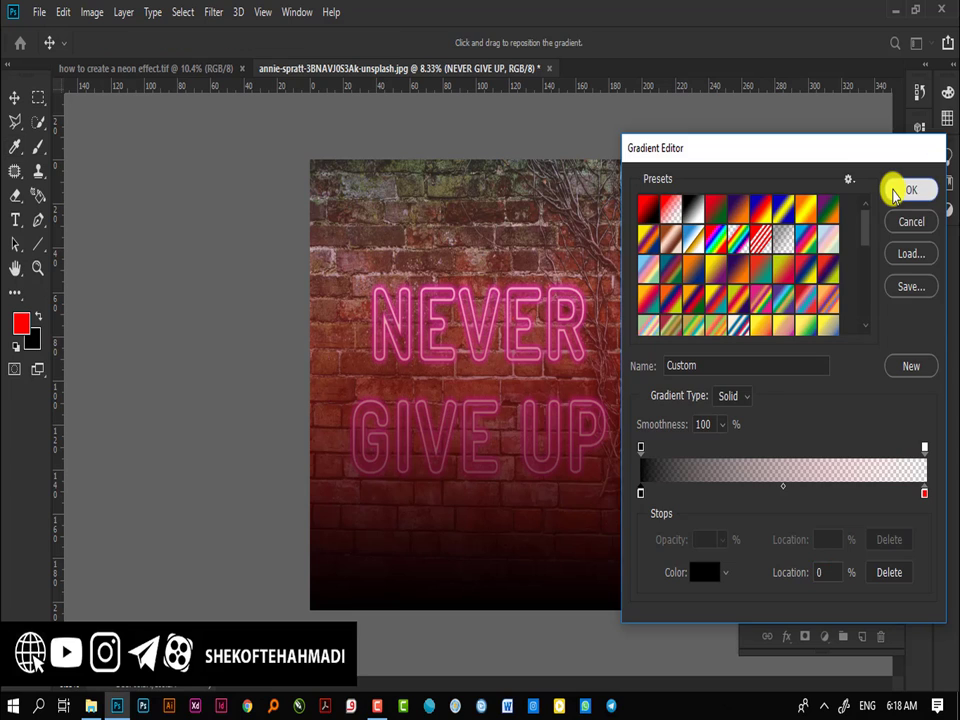
{"action": "left_click", "coordinate": [895, 191]}
- Reset the gradient stop to black after trying ffffff, giving a black-to-transparent 90° fade
{"action": "left_click", "coordinate": [791, 374]}
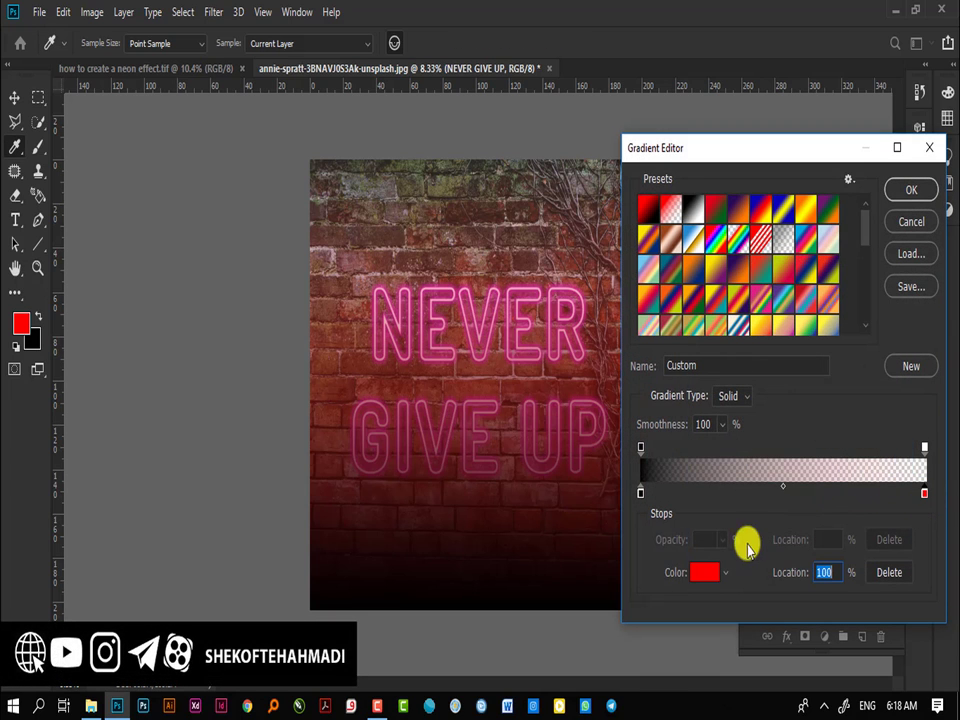
{"action": "left_click", "coordinate": [705, 572]}
{"action": "type", "text": "ffffff"}
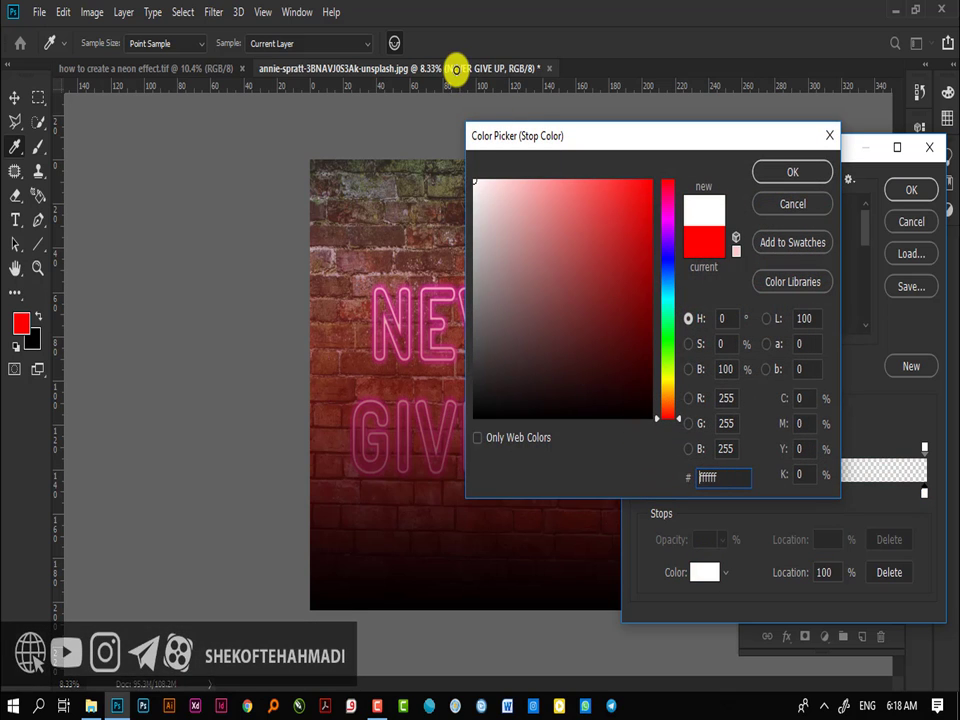
{"action": "left_click", "coordinate": [791, 172]}
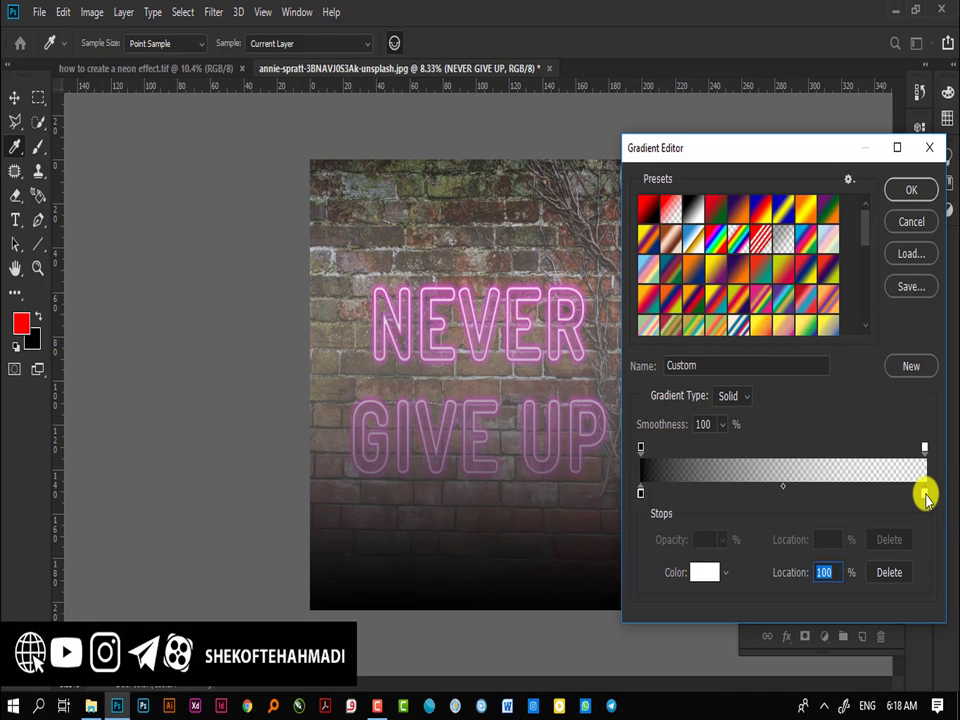
{"action": "left_click", "coordinate": [705, 572]}
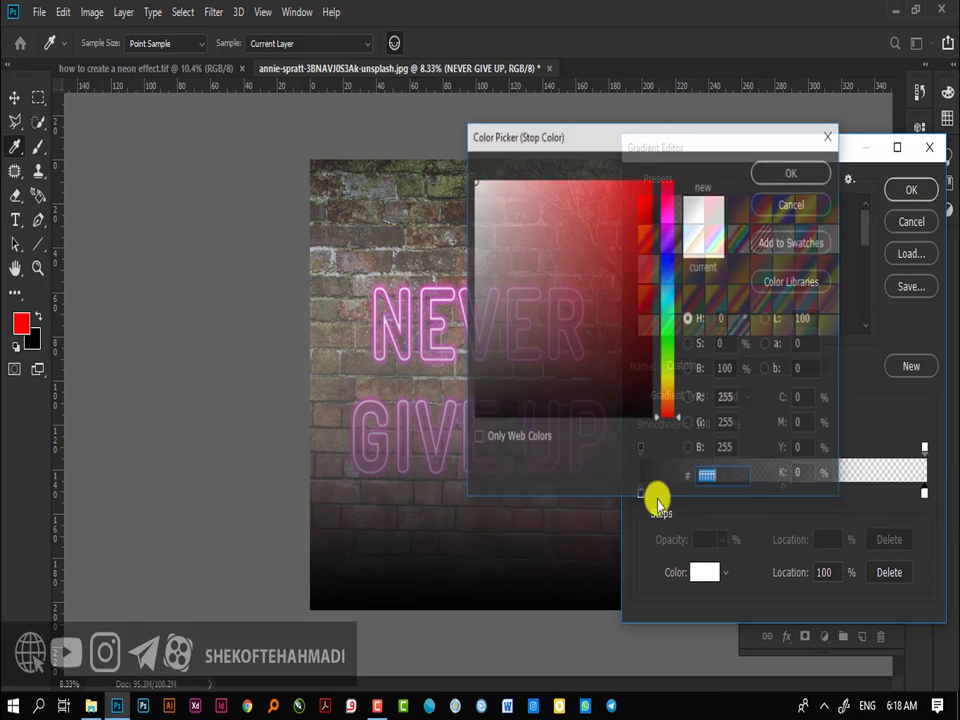
{"action": "left_click_drag", "start_coordinate": [540, 216], "coordinate": [677, 456]}
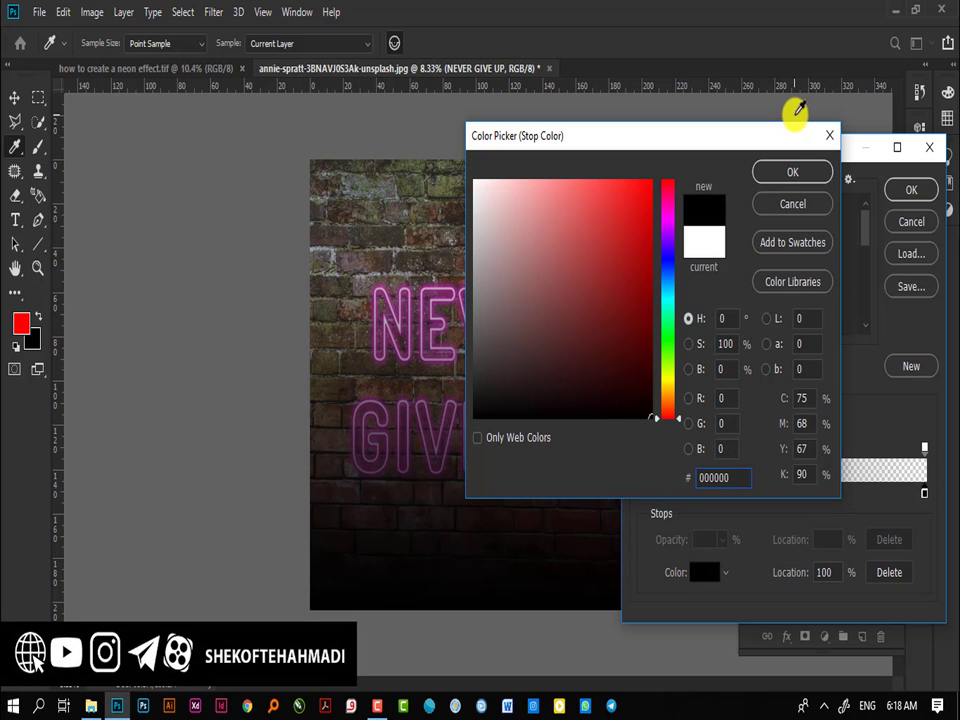
{"action": "left_click", "coordinate": [793, 176]}
{"action": "left_click", "coordinate": [922, 189]}
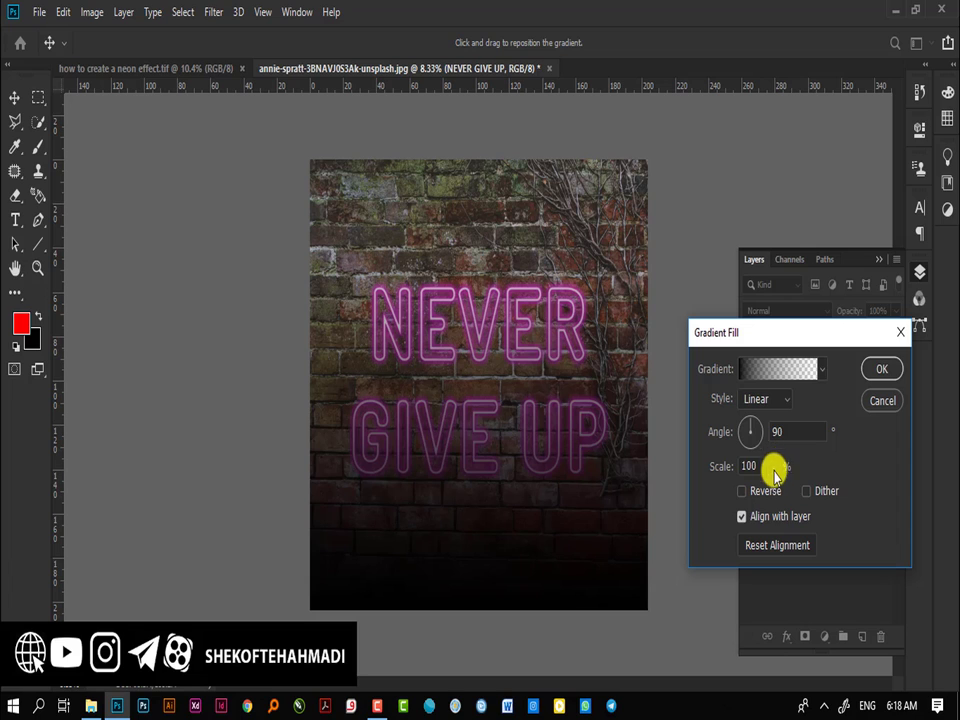
- Make the gradient fill radial, reversed so the edges go dark, at 155% scale
{"action": "left_click", "coordinate": [764, 404]}
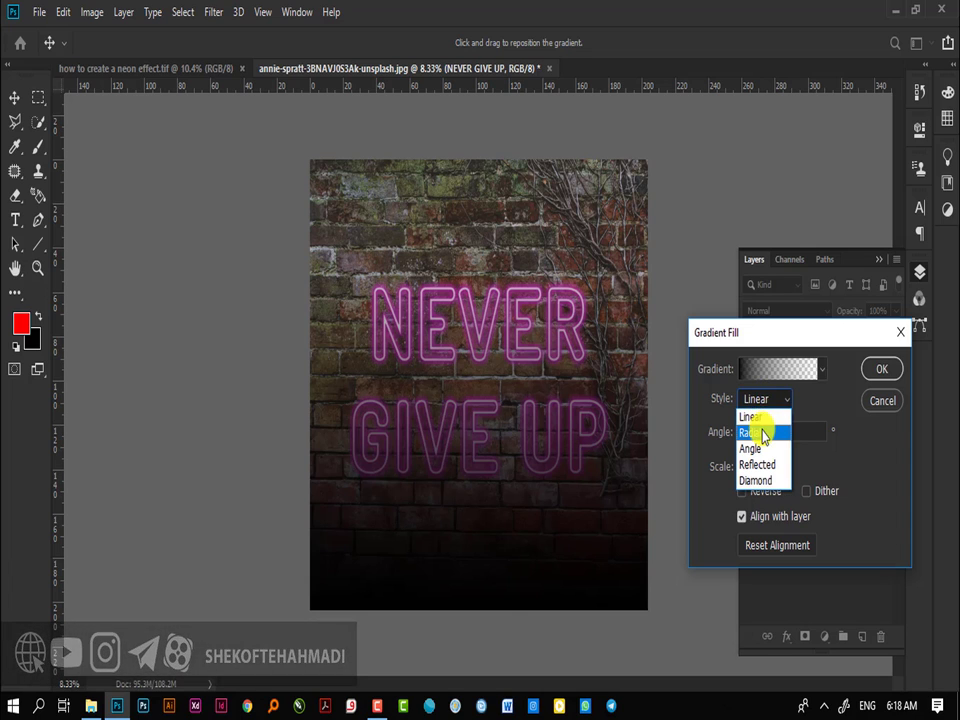
{"action": "left_click", "coordinate": [765, 432]}
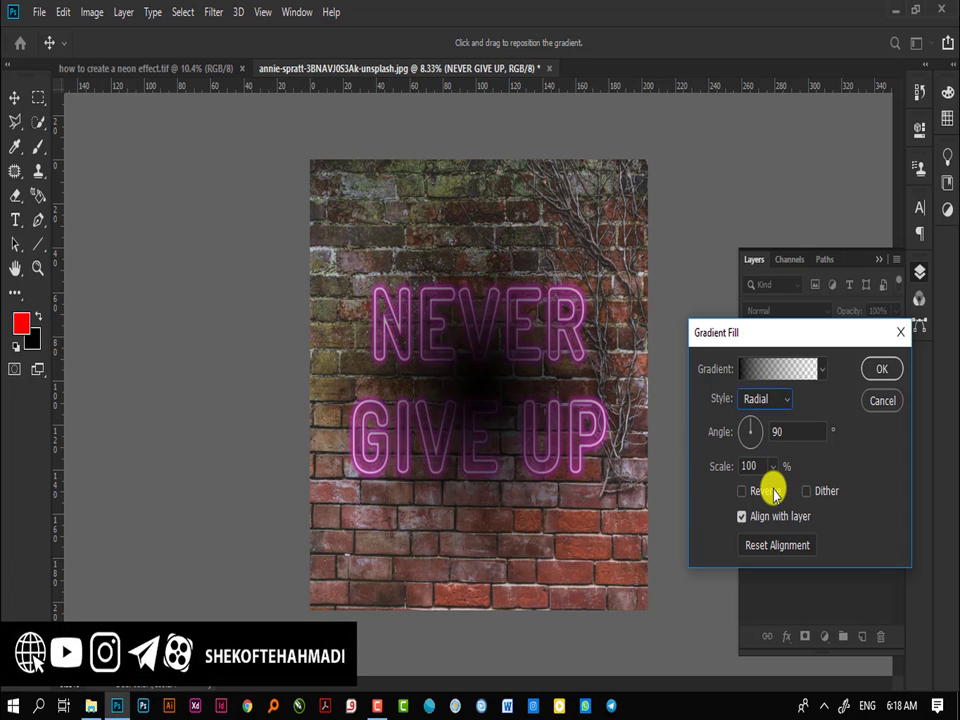
{"action": "left_click", "coordinate": [775, 493]}
{"action": "left_click", "coordinate": [772, 466]}
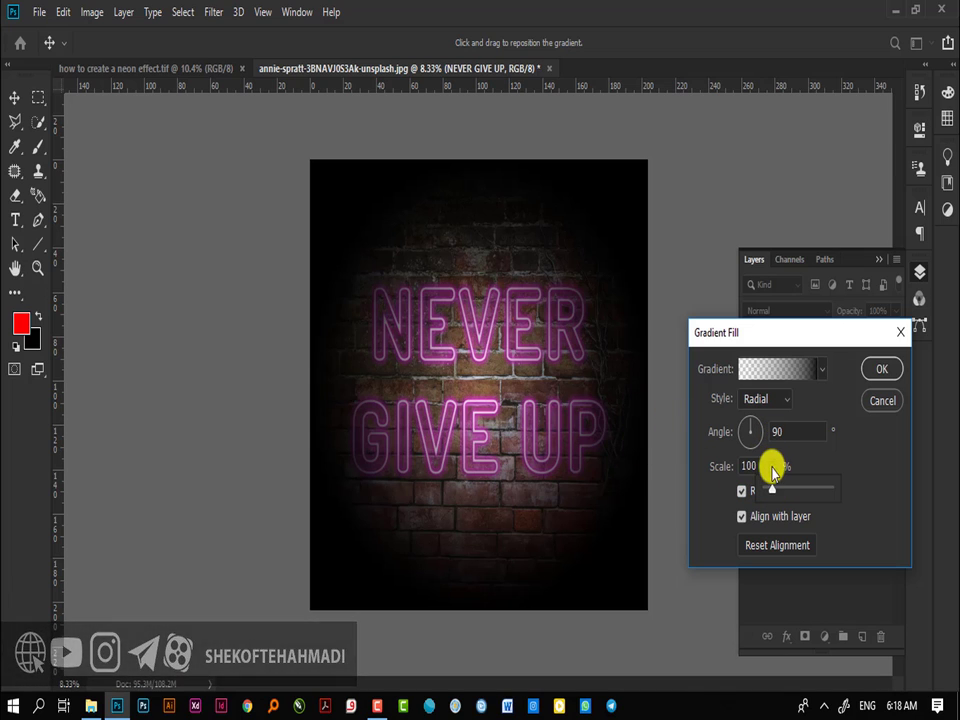
{"action": "left_click_drag", "start_coordinate": [769, 482], "coordinate": [774, 492]}
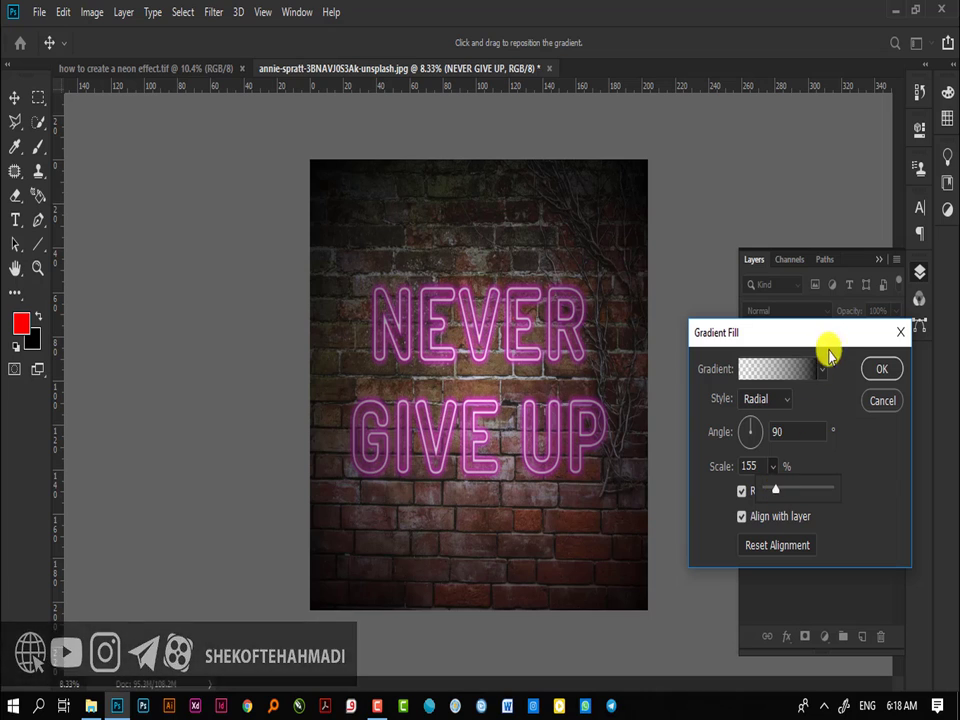
{"action": "left_click", "coordinate": [869, 370]}
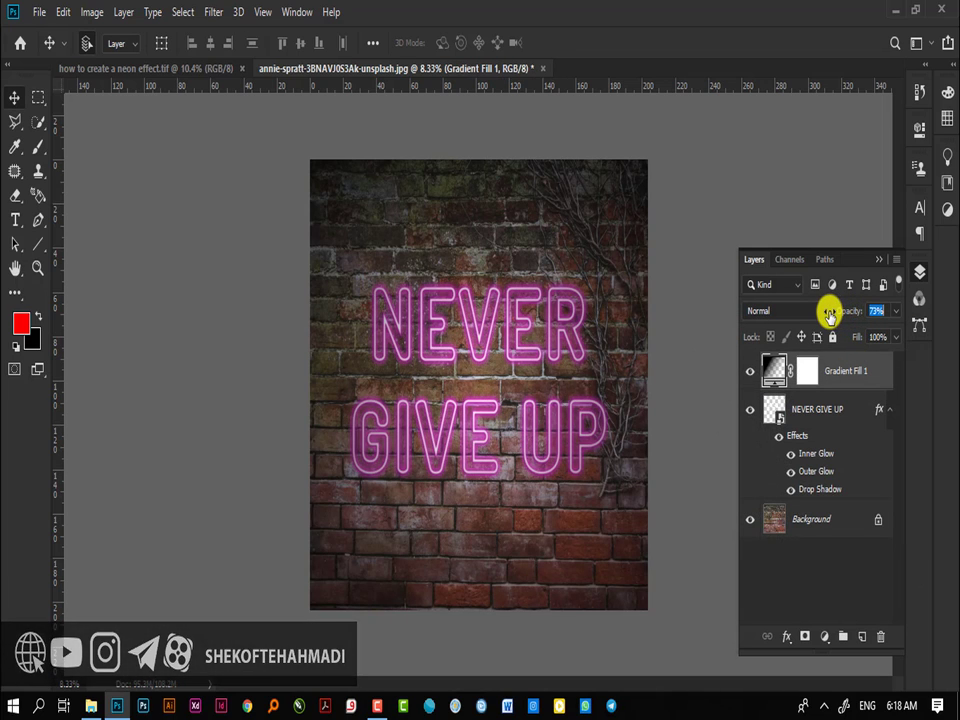
- Set the gradient layer to 73% opacity, duplicate it twice, and group all three as Group 1
{"action": "left_click_drag", "start_coordinate": [825, 310], "coordinate": [817, 316]}
{"action": "key", "text": "ctrl+j"}
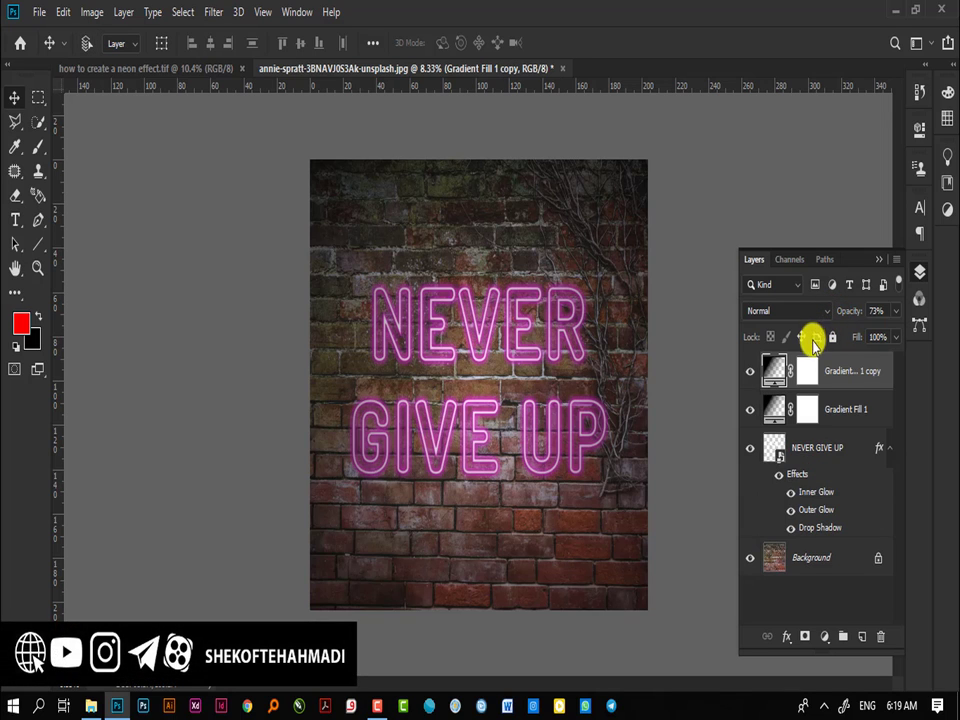
{"action": "key", "text": "ctrl+j"}
{"action": "left_click", "coordinate": [849, 444], "text": "shift"}
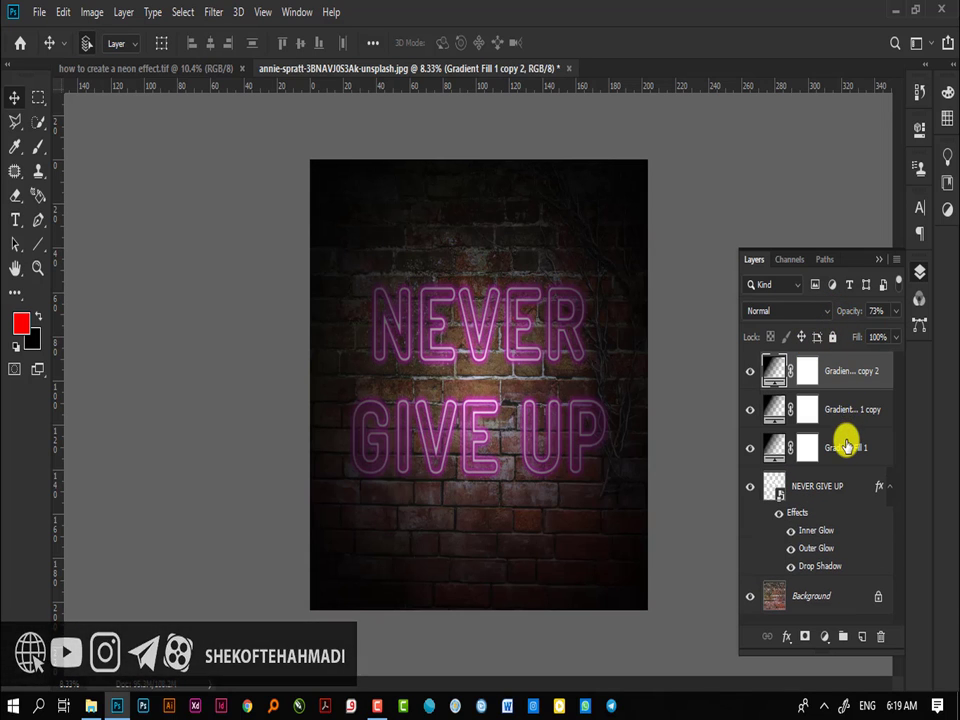
{"action": "key", "text": "ctrl+g"}
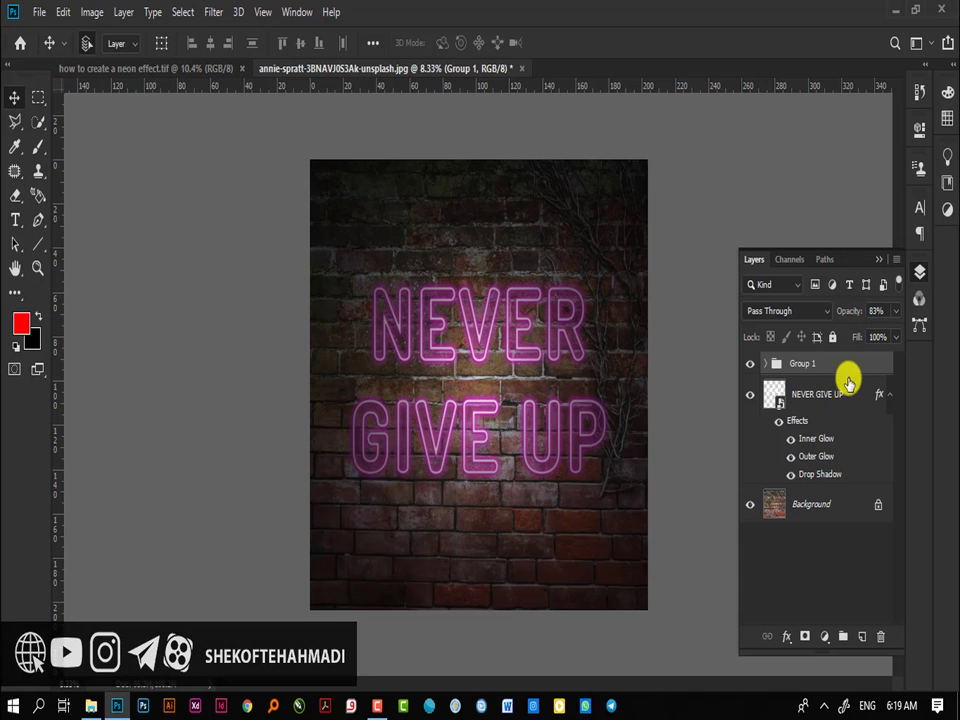
- Add a layer mask to Group 1 and brush black over the centre around the text
{"action": "left_click", "coordinate": [806, 638]}
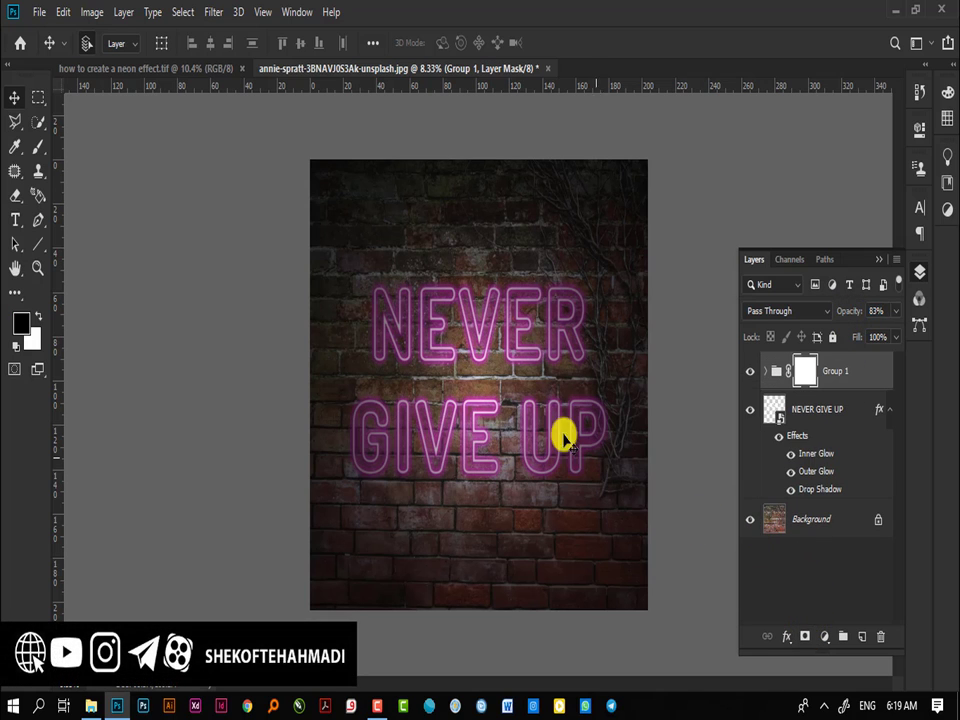
{"action": "key", "text": "b"}
{"action": "key", "text": "F7"}
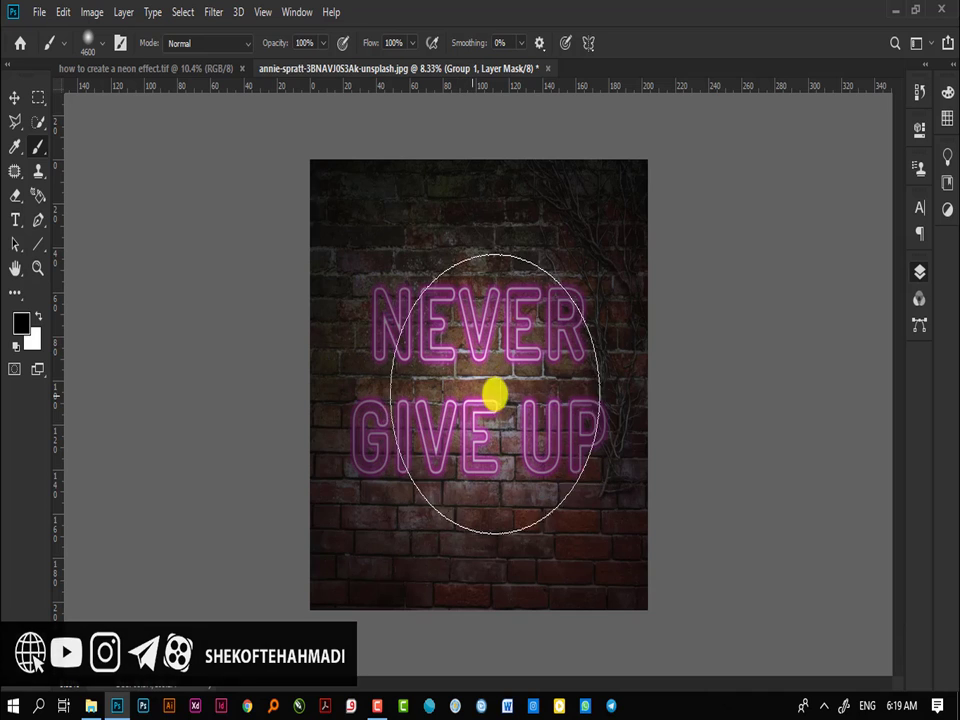
{"action": "mouse_move", "coordinate": [493, 410]}
{"action": "left_mouse_down"}
{"action": "mouse_move", "coordinate": [476, 368]}
{"action": "mouse_move", "coordinate": [467, 390]}
{"action": "mouse_move", "coordinate": [485, 457]}
{"action": "left_mouse_up"}
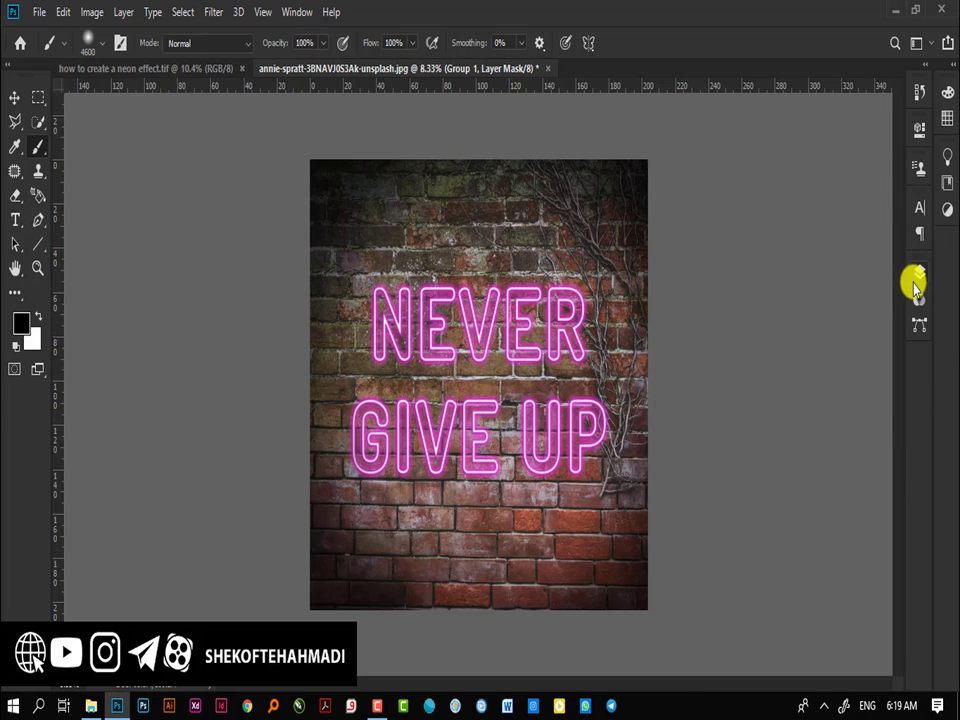
{"action": "left_click", "coordinate": [917, 283]}
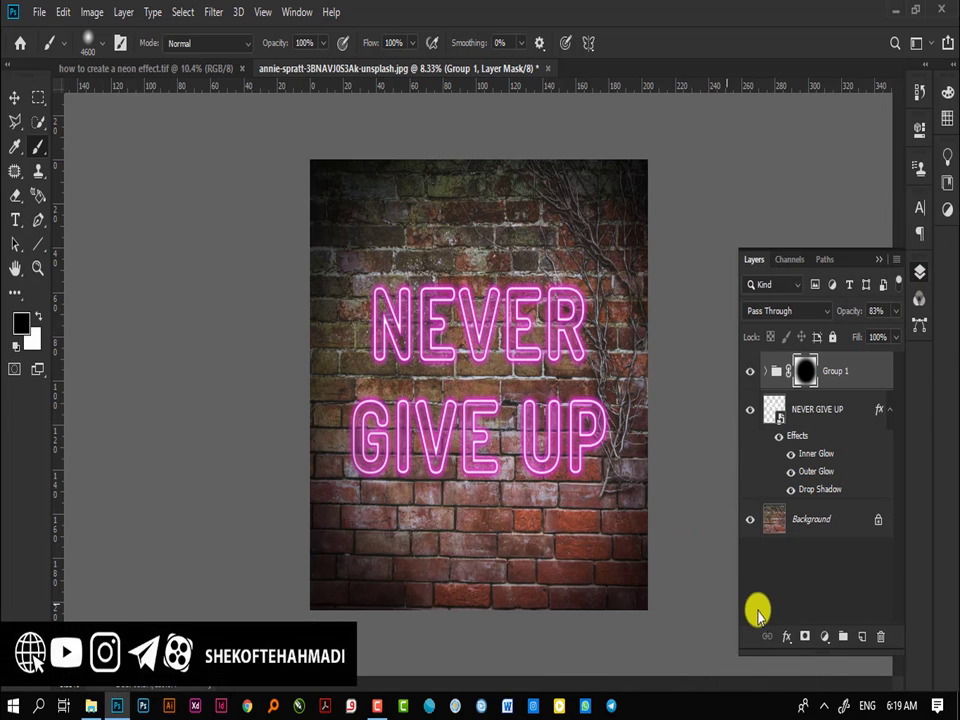
- Add an Exposure layer above Background: exposure +0.06, offset -0.0167, gamma 1.07
{"action": "left_click", "coordinate": [843, 516]}
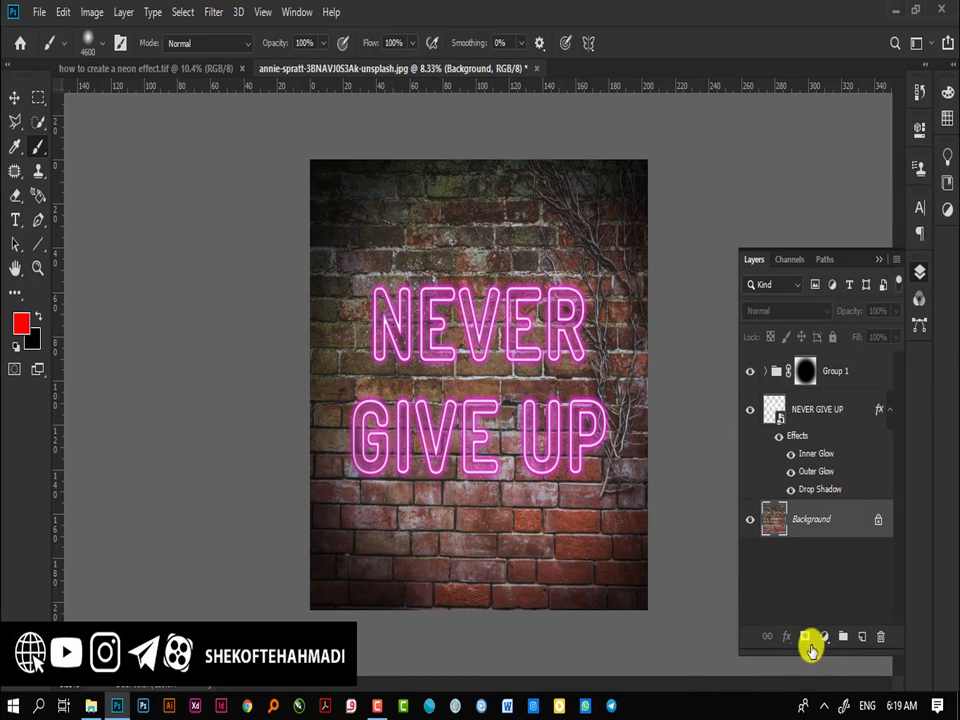
{"action": "left_click", "coordinate": [824, 636]}
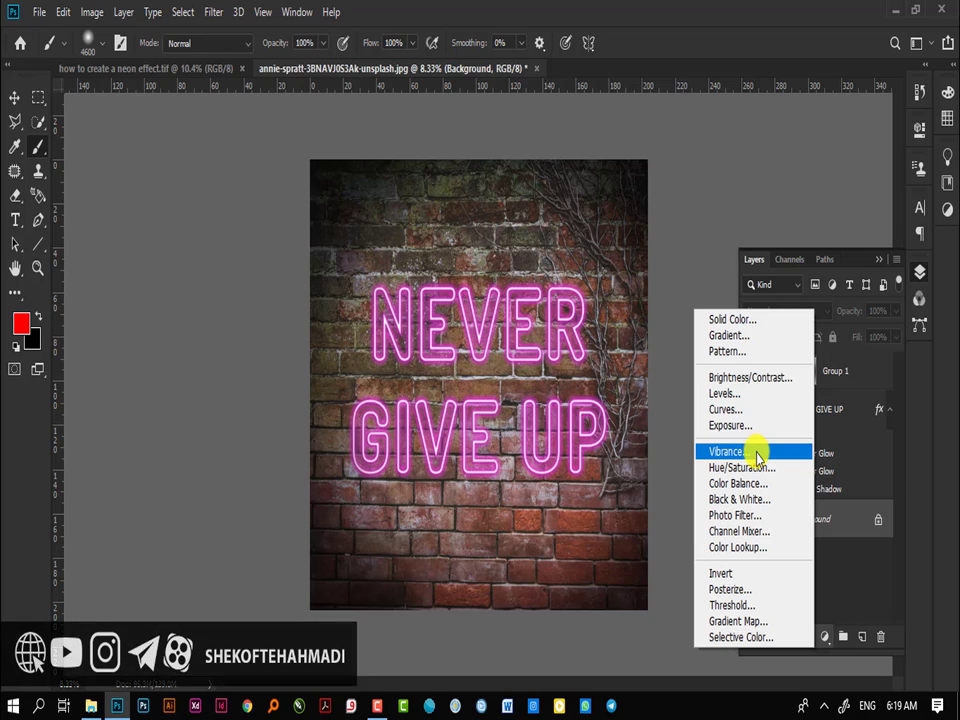
{"action": "left_click", "coordinate": [728, 425]}
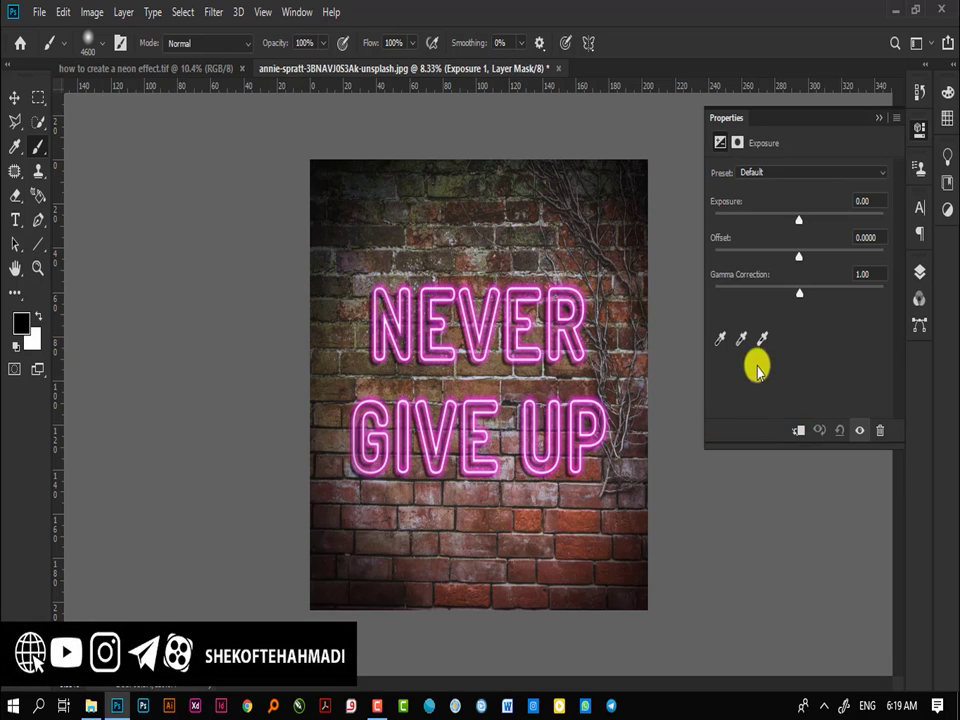
{"action": "left_click_drag", "start_coordinate": [797, 220], "coordinate": [798, 259]}
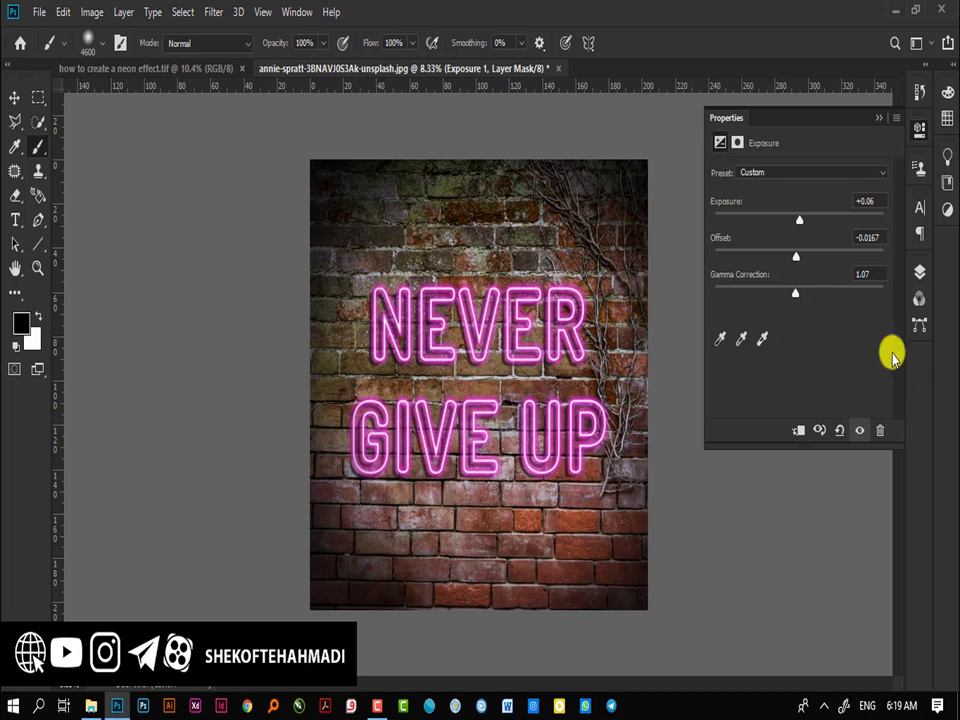
{"action": "left_click", "coordinate": [914, 272]}
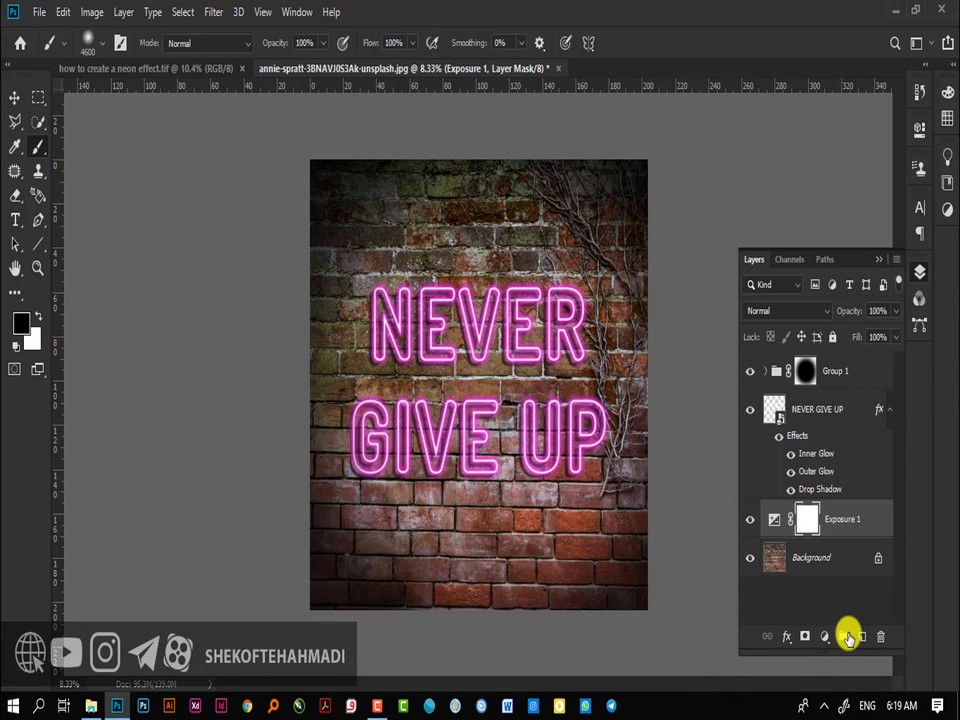
- Add a Vibrance adjustment layer with vibrance +6 and saturation +10
{"action": "left_click", "coordinate": [827, 638]}
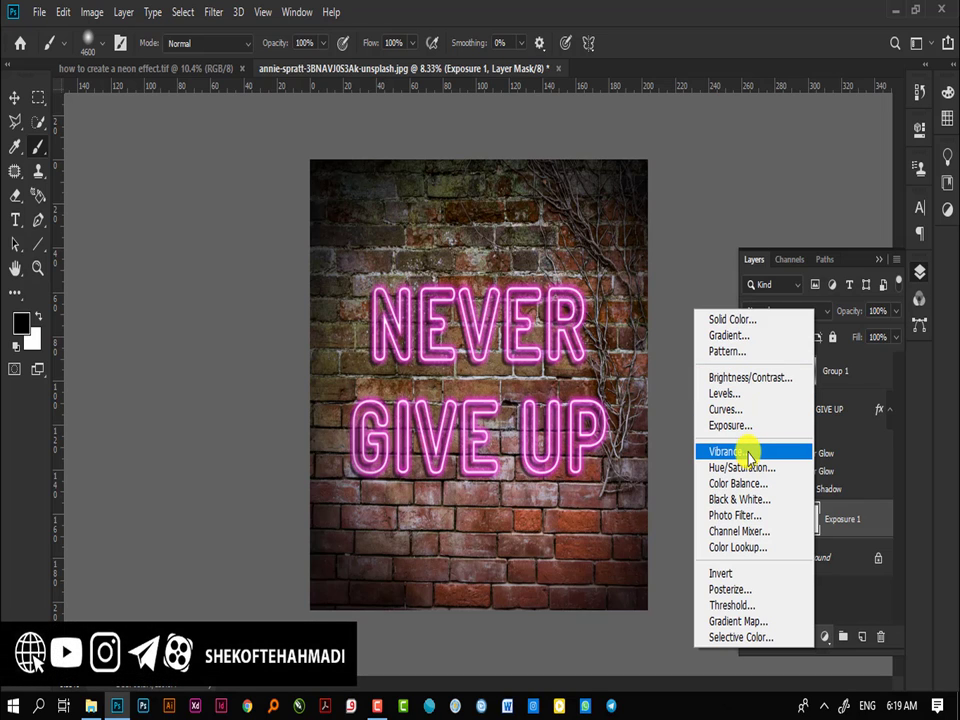
{"action": "left_click", "coordinate": [747, 453]}
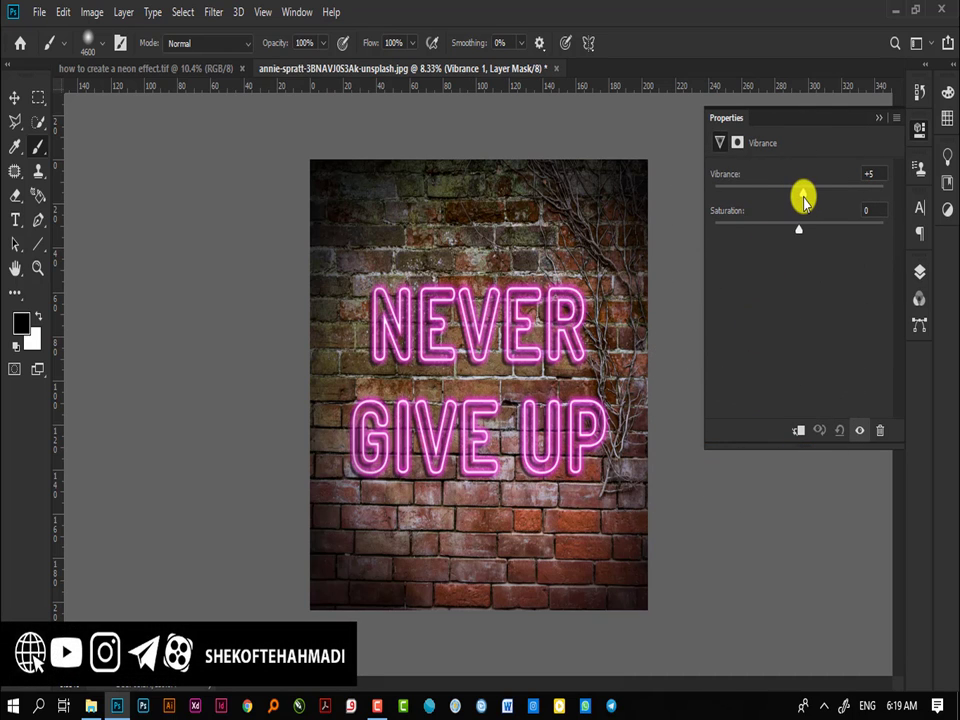
{"action": "left_click_drag", "start_coordinate": [797, 228], "coordinate": [808, 228]}
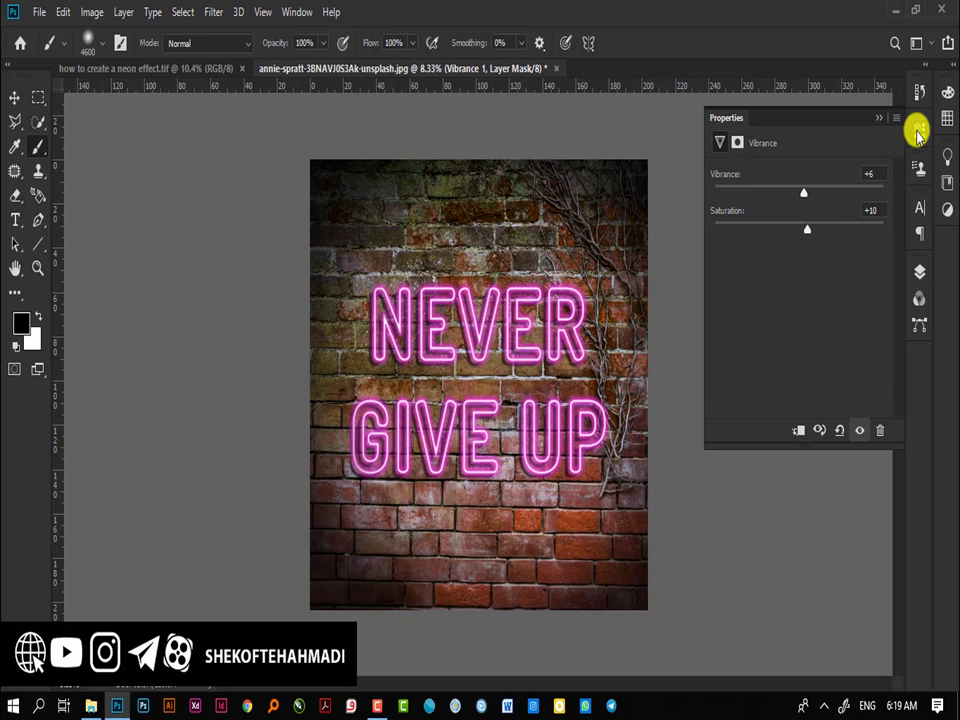
{"action": "left_click", "coordinate": [920, 272]}
{"action": "left_click", "coordinate": [825, 637]}
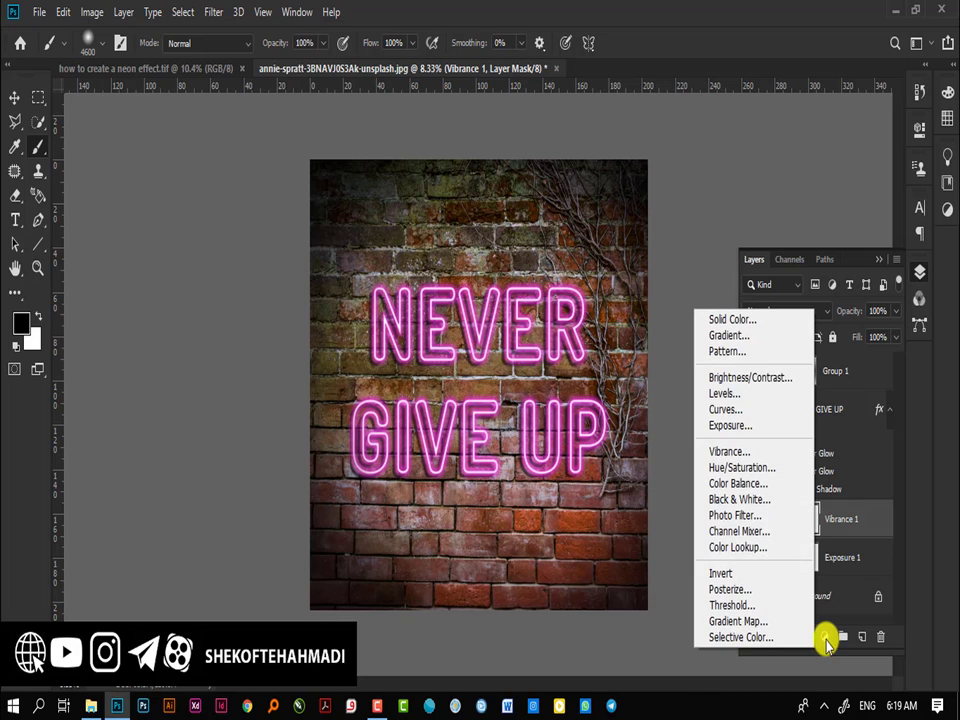
- Add a Curves layer with the RGB curve pulled down to darken the image
{"action": "left_click", "coordinate": [771, 410]}
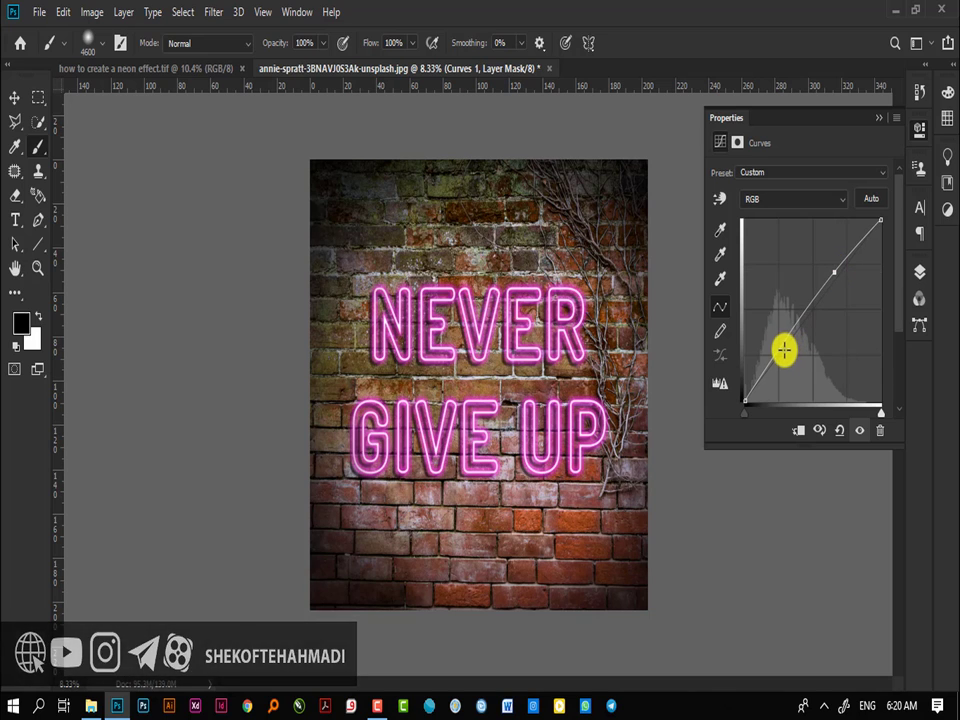
{"action": "left_click_drag", "start_coordinate": [789, 346], "coordinate": [782, 357]}
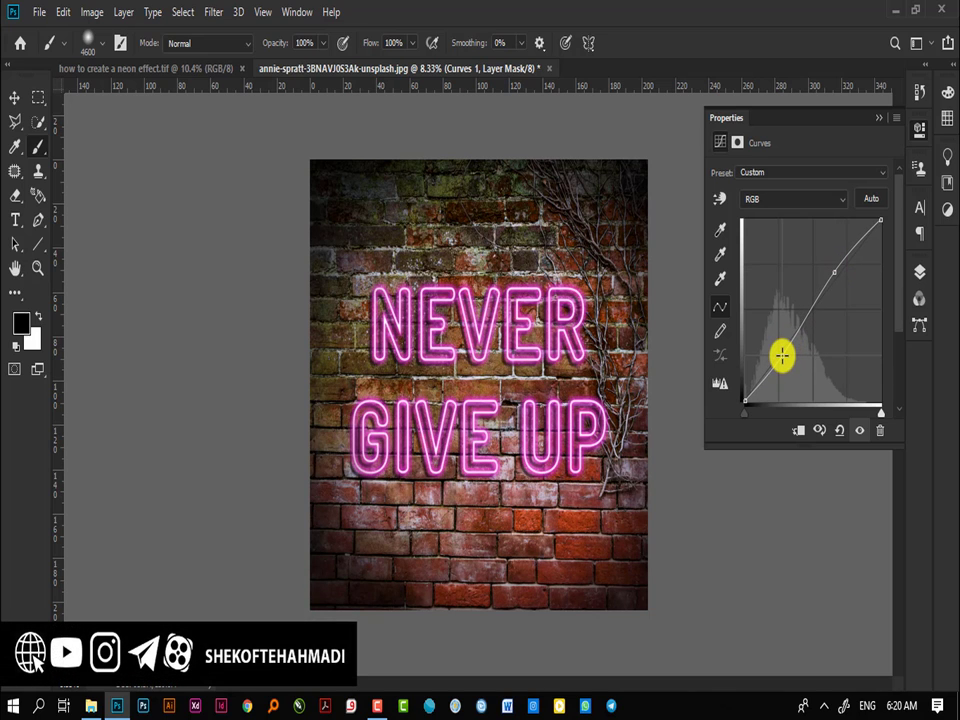
{"action": "left_click", "coordinate": [922, 128]}
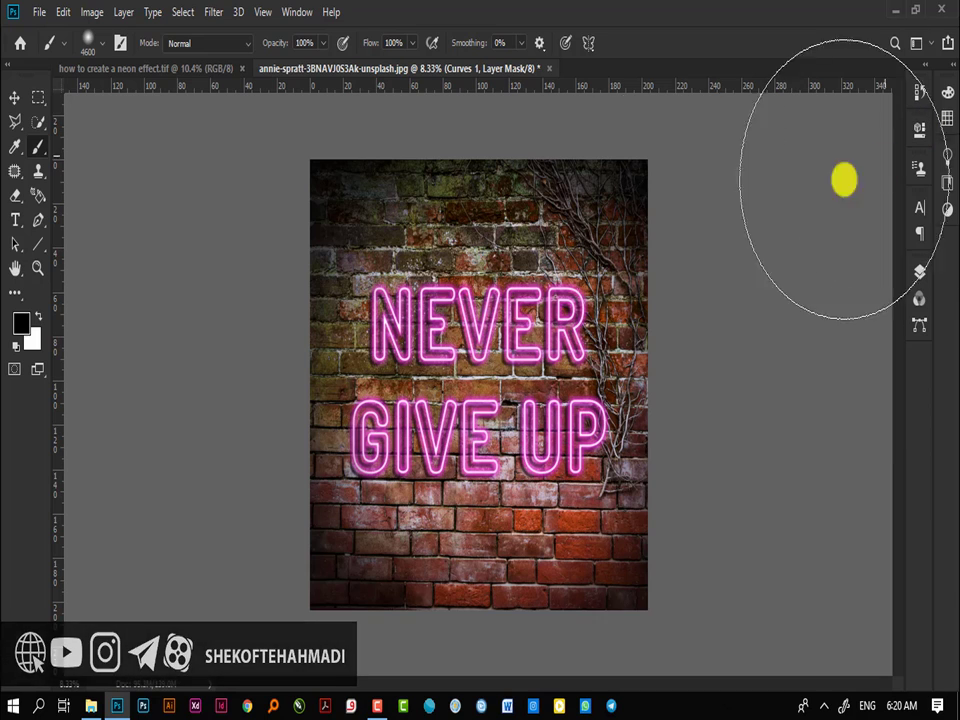